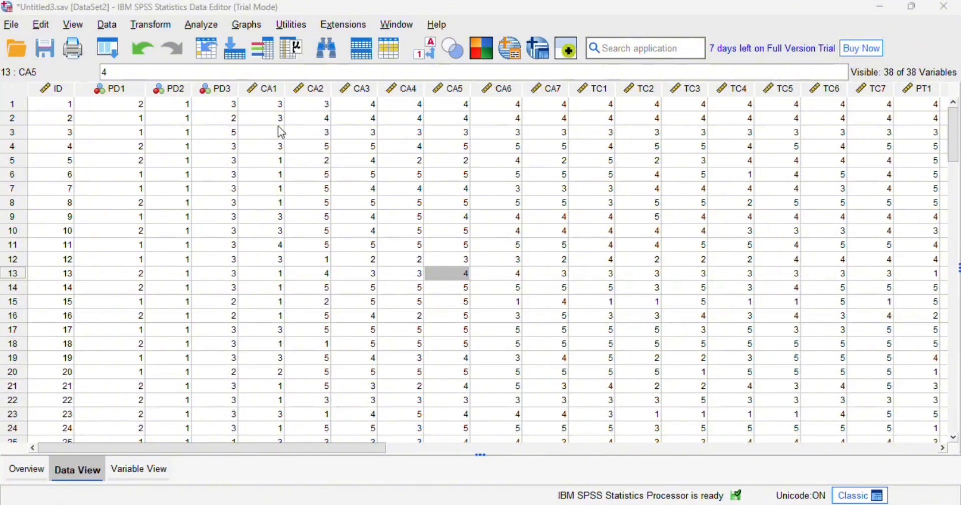
left_click(214, 30)
mouse_move(240, 103)
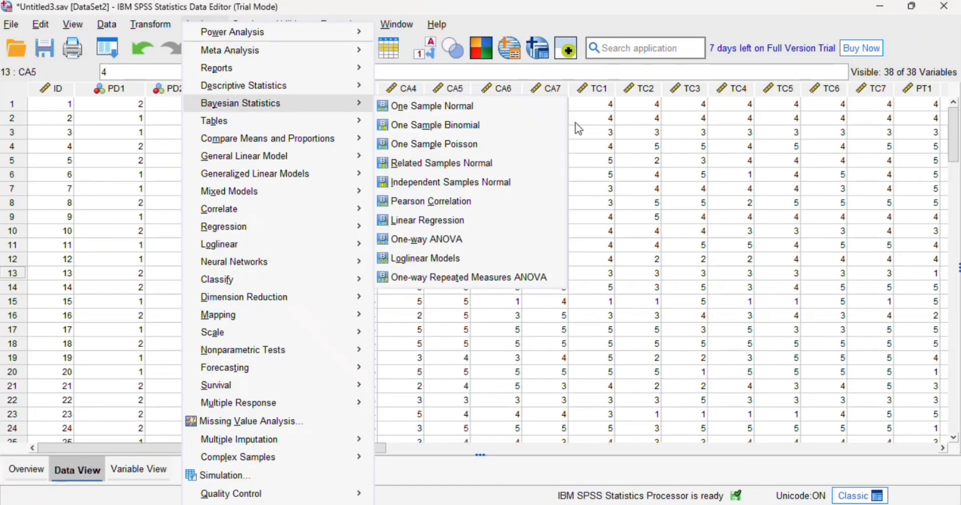
left_click(114, 209)
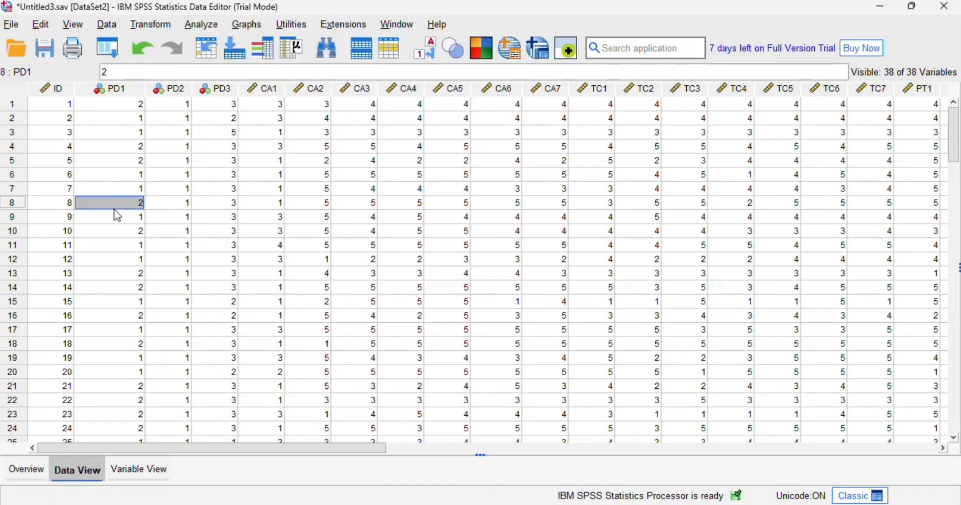
Open the Frequencies analysis for PD1, PD2 and PD3 and accept mean, median, mode, sum, minimum and maximum as its statistics.
left_click(204, 28)
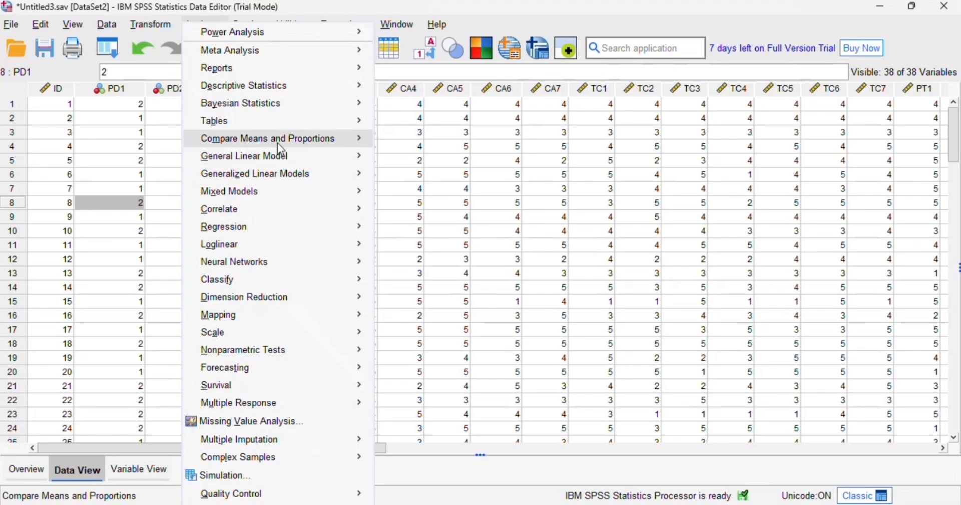
mouse_move(295, 91)
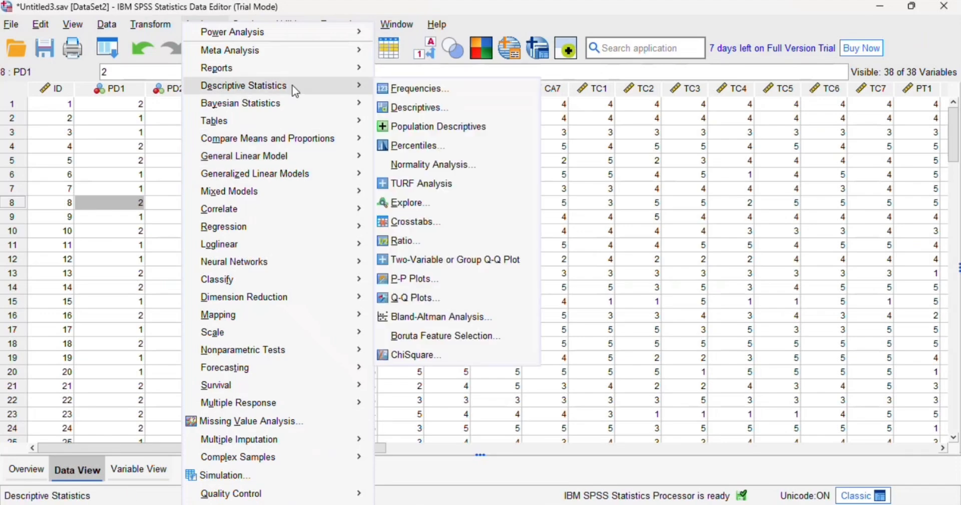
left_click(386, 95)
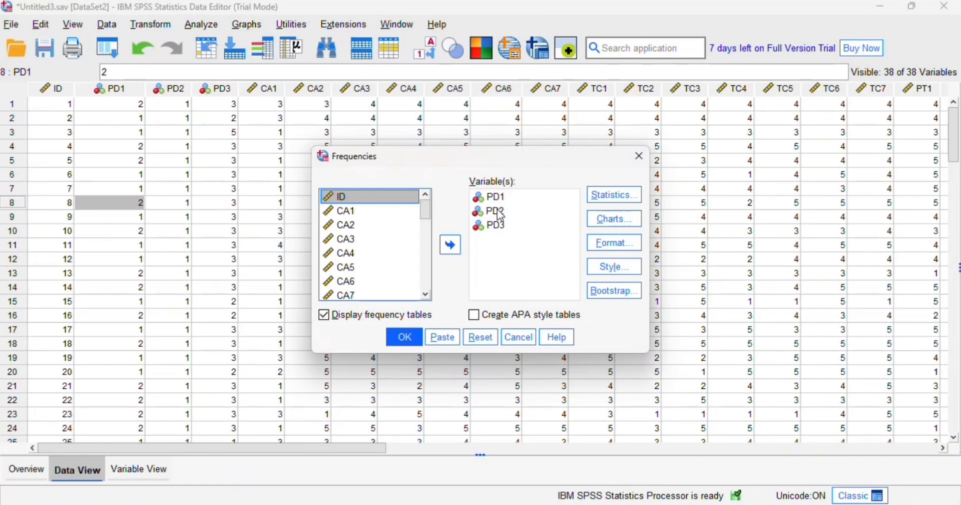
left_click(600, 195)
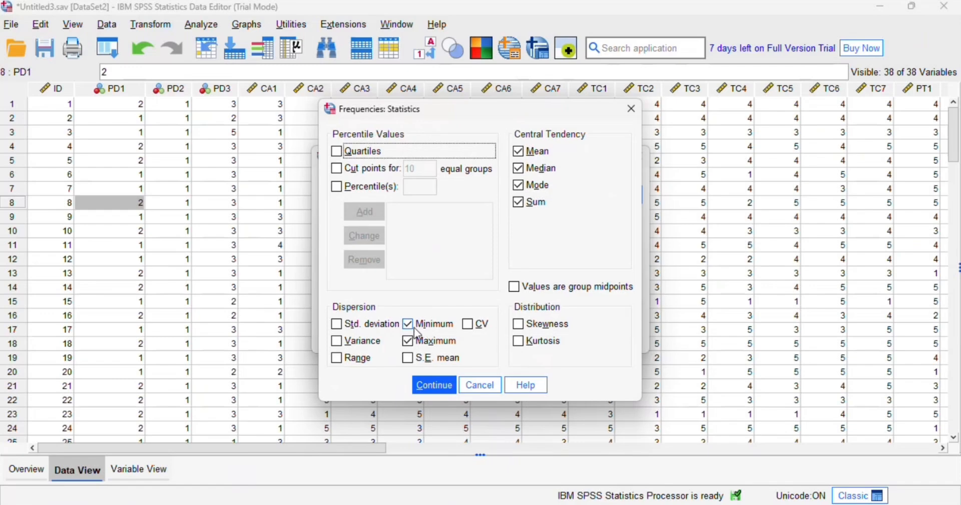
left_click(434, 384)
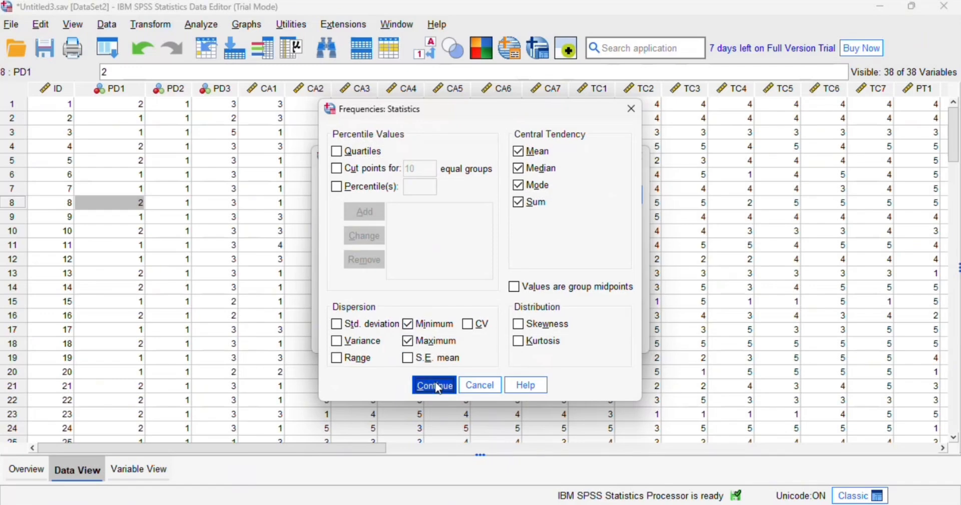
Set the frequency analysis to produce pie charts with frequencies as the chart values.
left_click(615, 219)
left_click(434, 233)
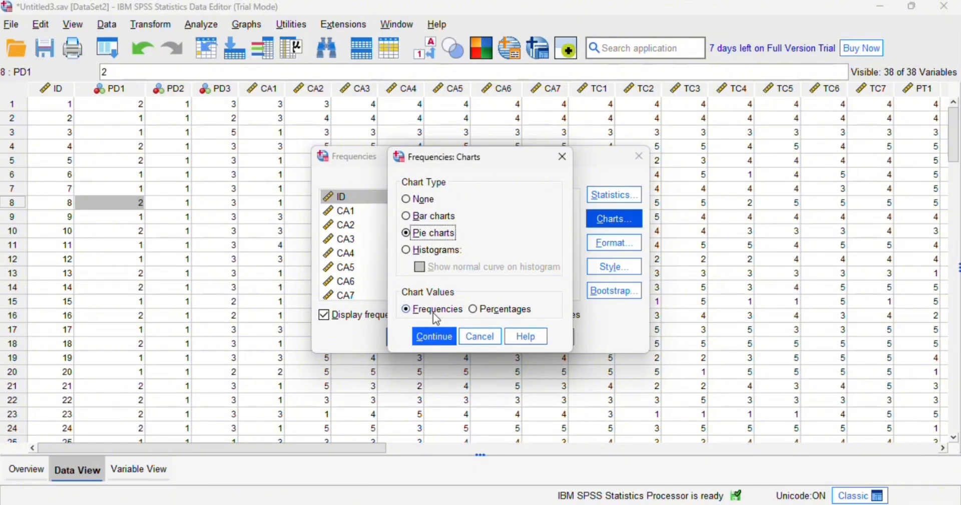
left_click(436, 336)
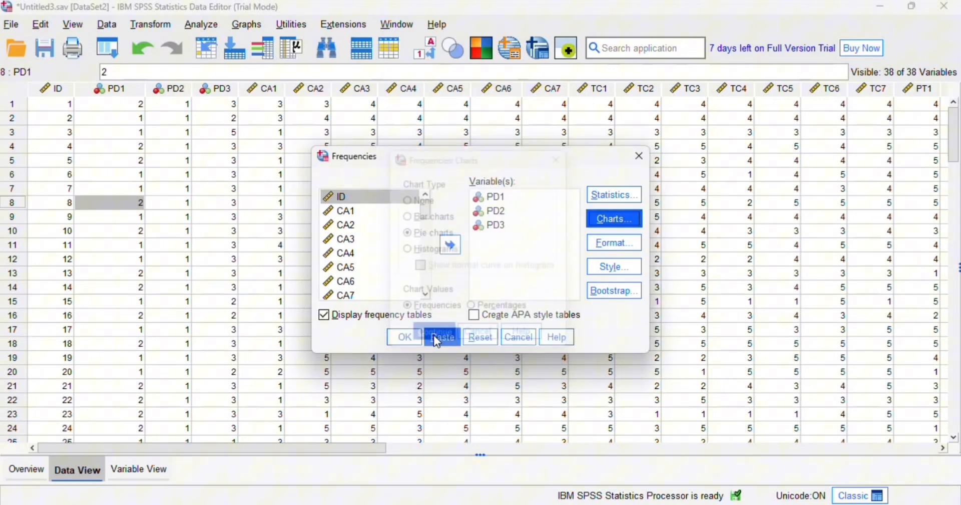
Keep the output ordered by ascending values with variables compared, and run the frequency analysis.
left_click(626, 242)
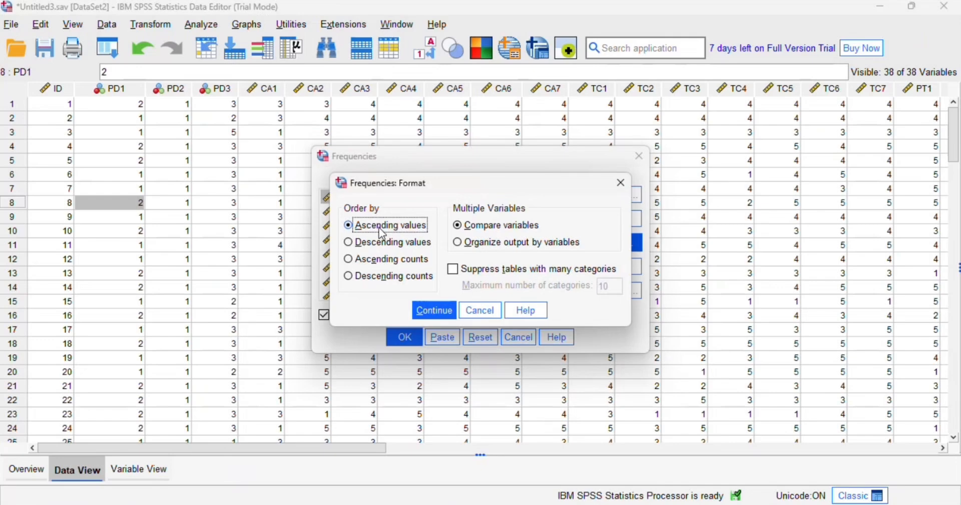
left_click(433, 310)
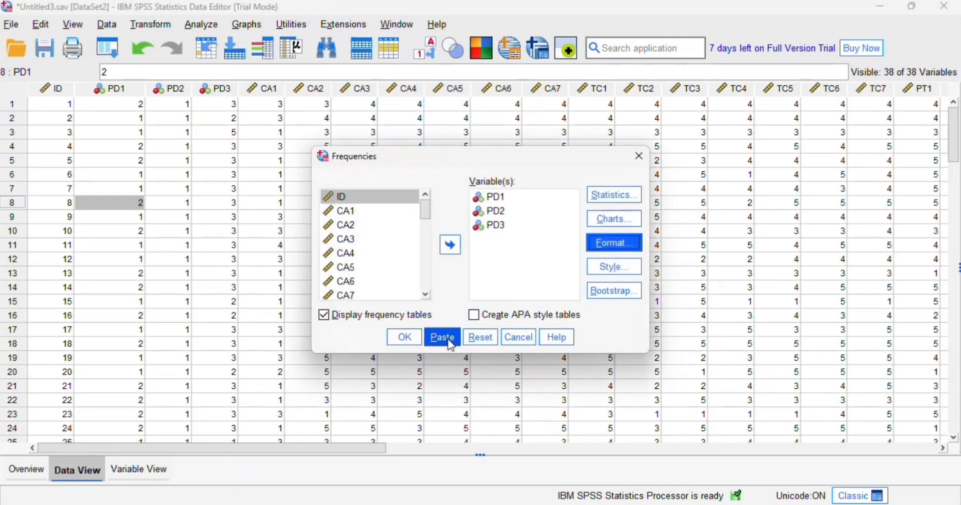
left_click(410, 340)
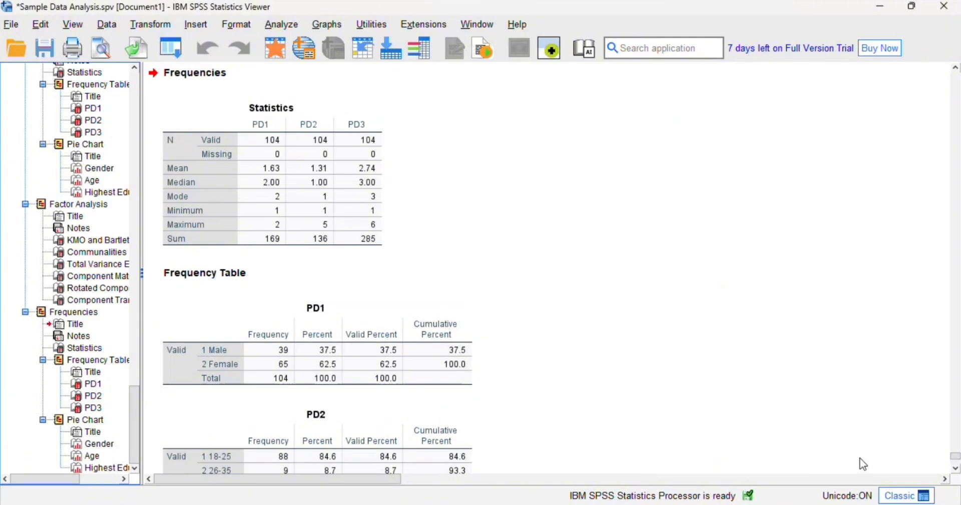
Examine the statistics and the frequency tables for PD1, PD2 and PD3 in the output.
left_click(956, 469)
left_click(957, 469)
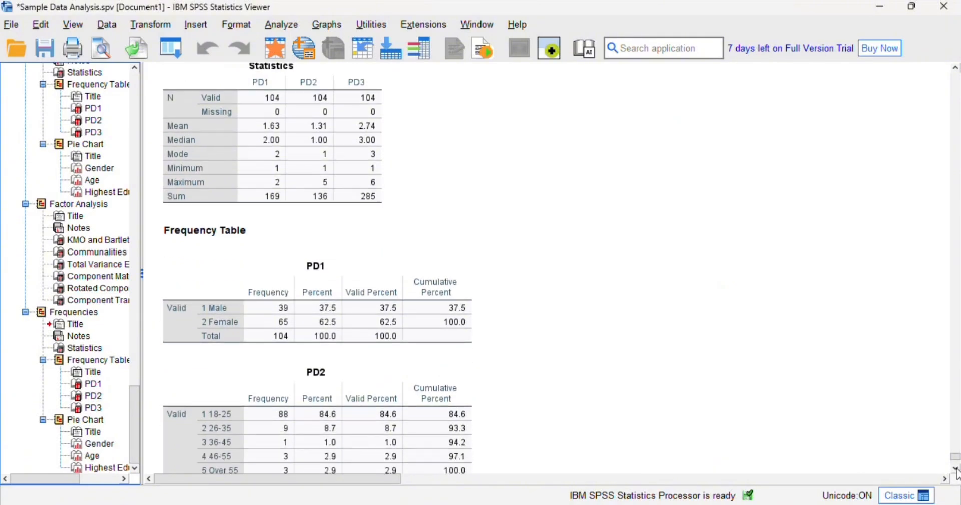
left_click(957, 469)
left_click(957, 469)
left_click(957, 468)
left_click(957, 469)
left_click(957, 468)
left_click(957, 469)
left_click(957, 469)
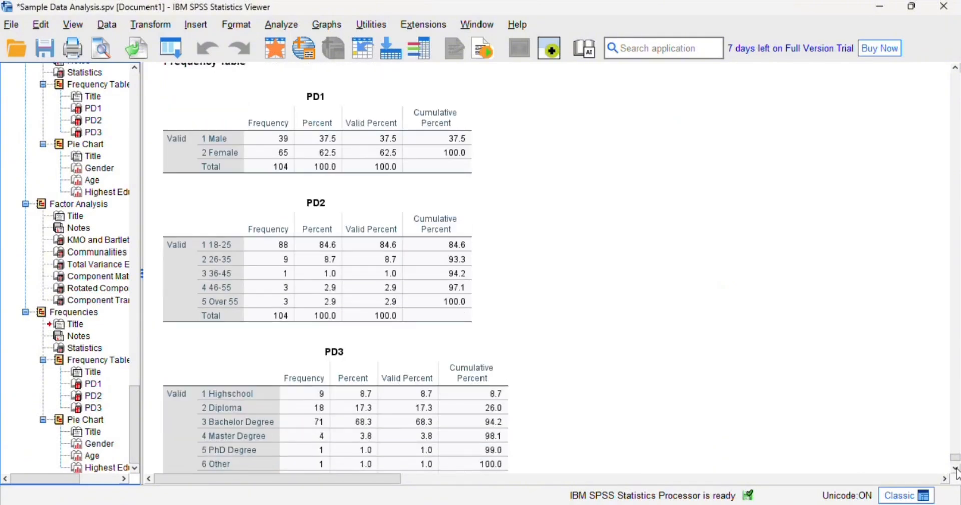
left_click(957, 469)
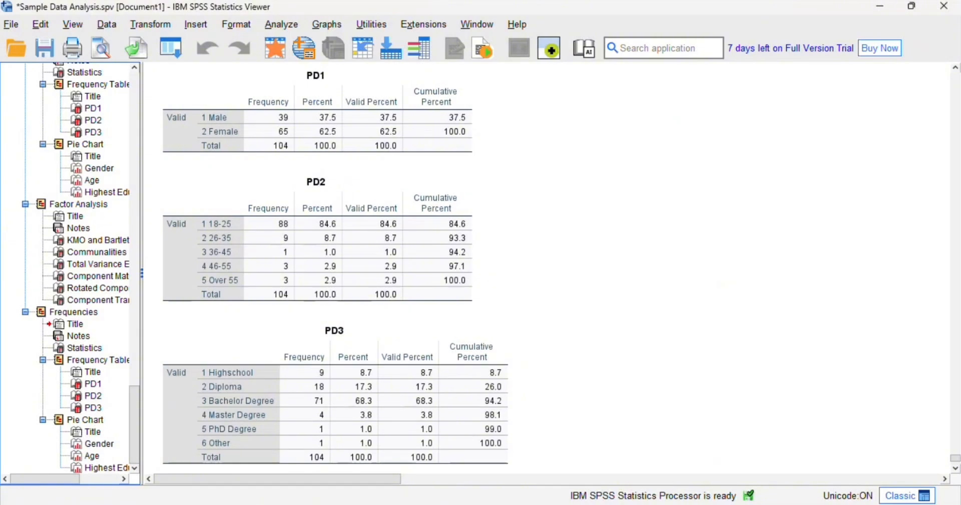
Return to the Untitled3.sav dataset and open the Reliability Analysis.
mouse_move(586, 504)
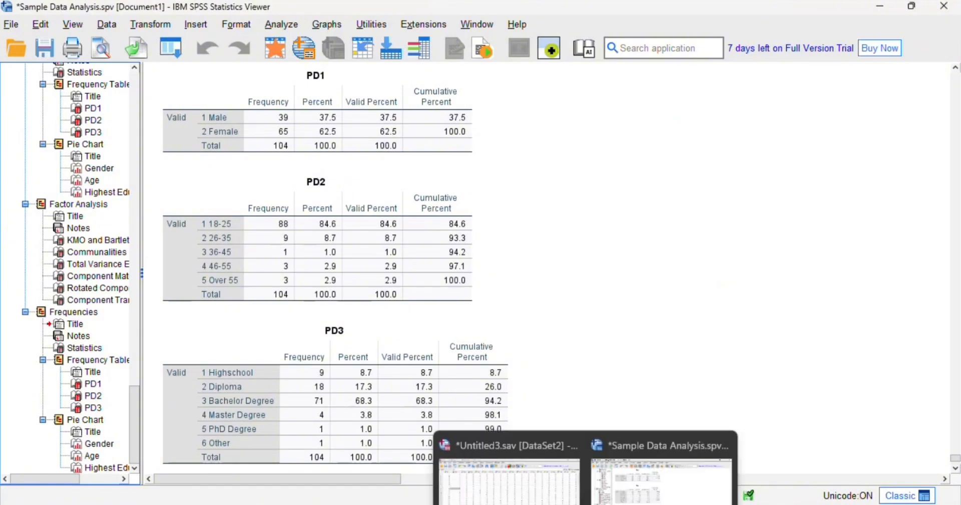
left_click(537, 452)
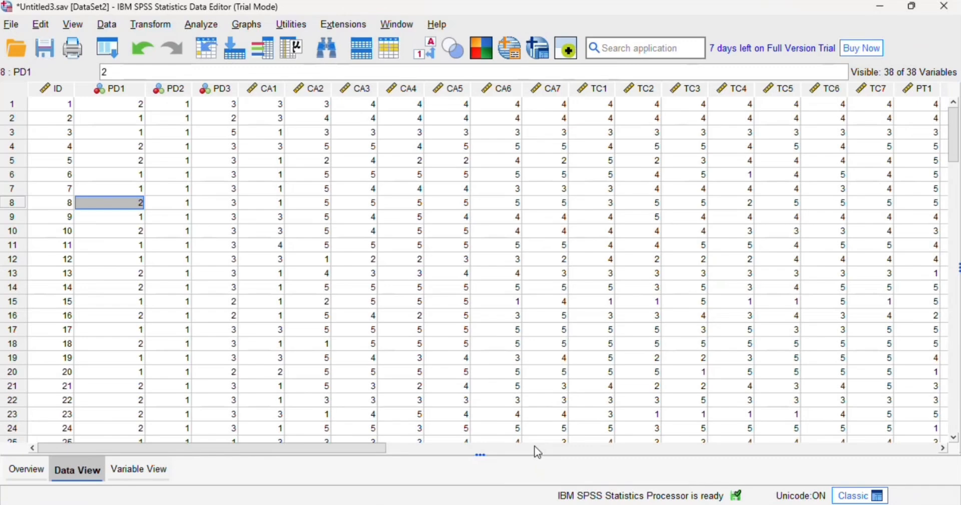
left_click(215, 29)
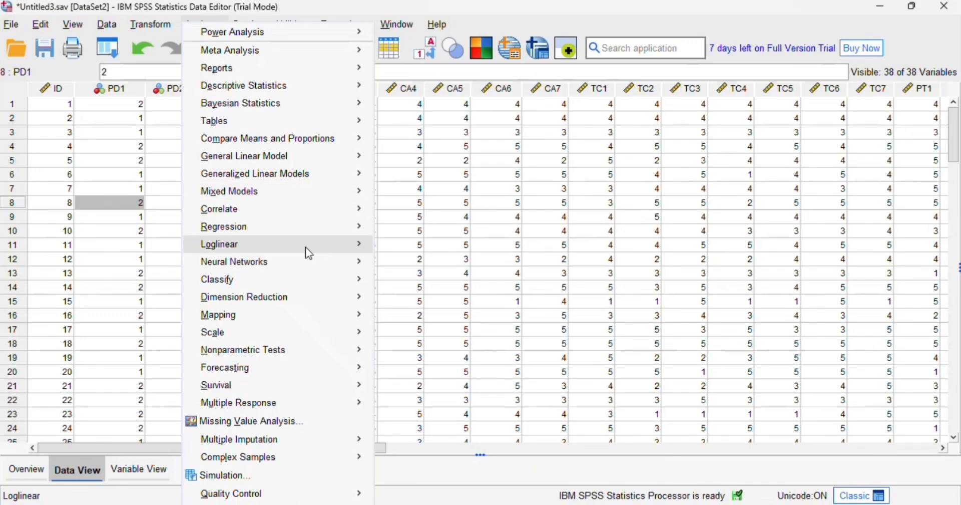
mouse_move(319, 340)
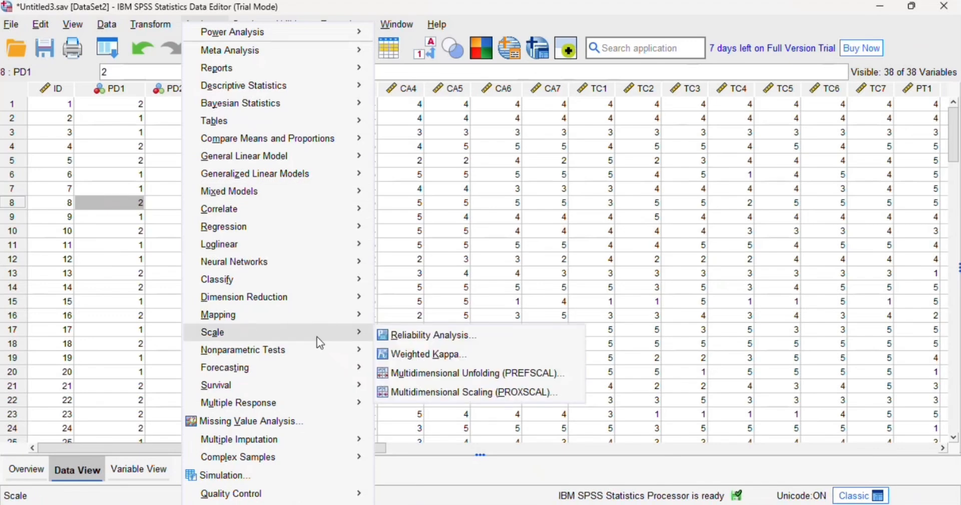
left_click(394, 339)
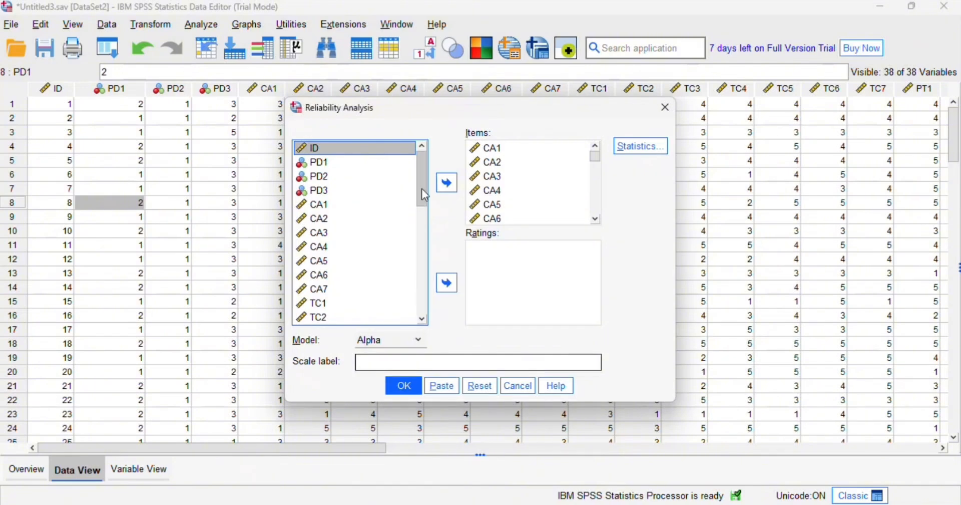
Check the reliability items from CA1 through CR6 against the list of available variables.
mouse_move(421, 188)
left_mouse_down()
mouse_move(421, 295)
mouse_move(422, 198)
left_mouse_up()
mouse_move(596, 155)
left_mouse_down()
mouse_move(596, 219)
mouse_move(592, 149)
left_mouse_up()
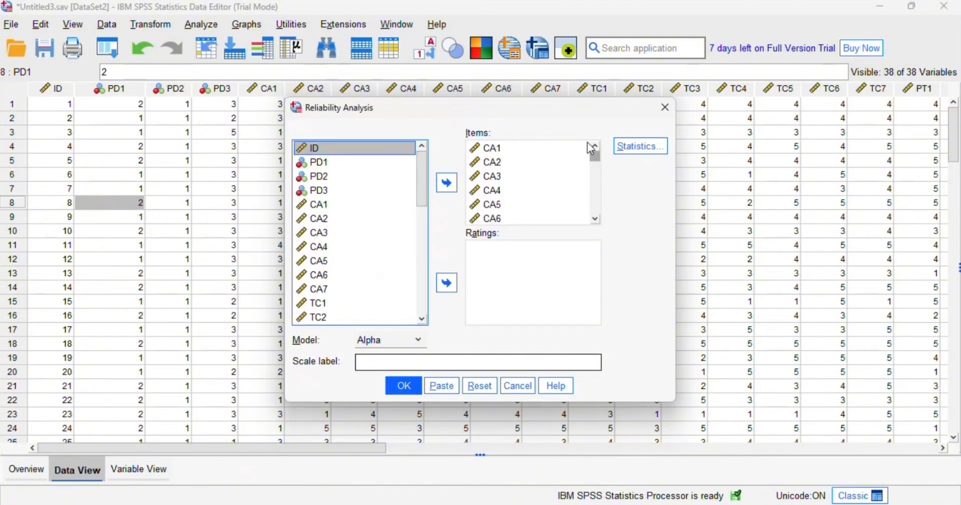
left_click(350, 205)
left_click(447, 183)
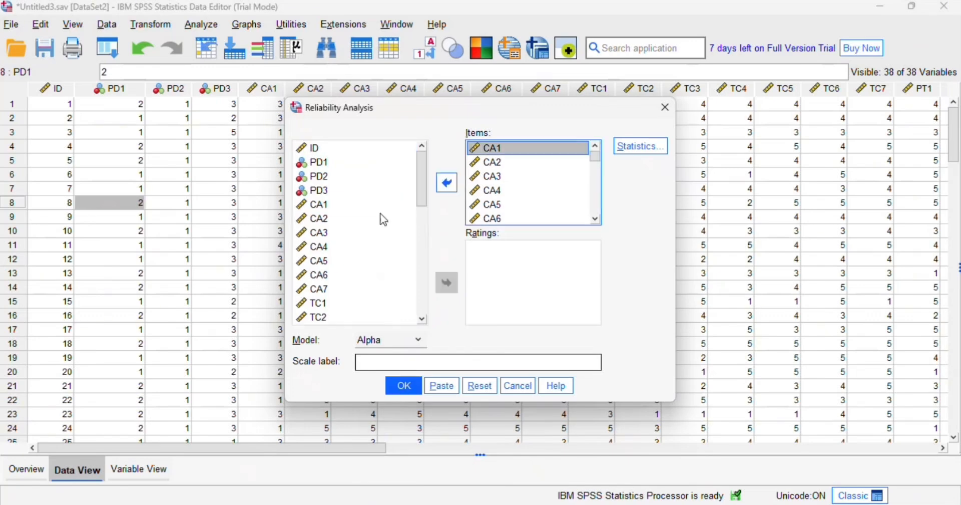
left_click(374, 210)
left_click(447, 183)
mouse_move(420, 198)
left_mouse_down()
mouse_move(415, 304)
mouse_move(413, 187)
left_mouse_up()
left_click_drag(596, 155, 599, 217)
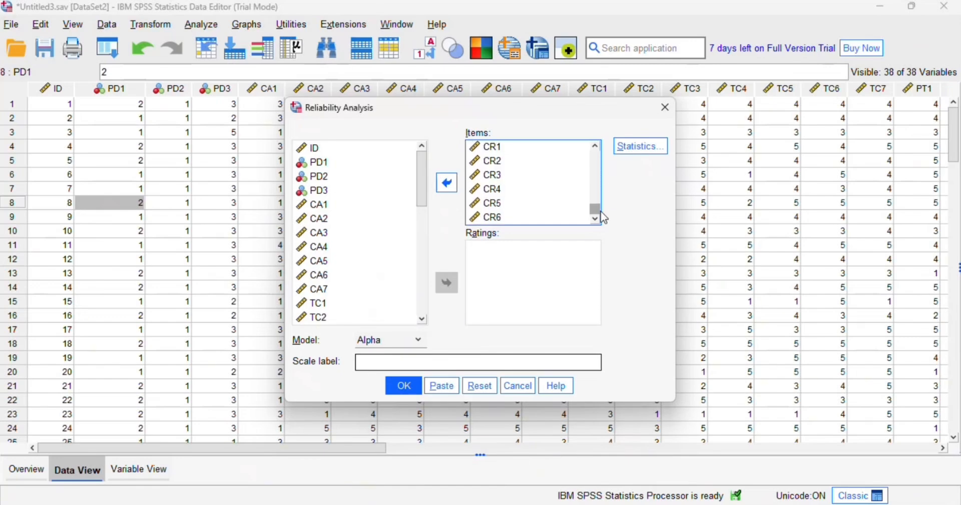
left_click_drag(426, 185, 412, 323)
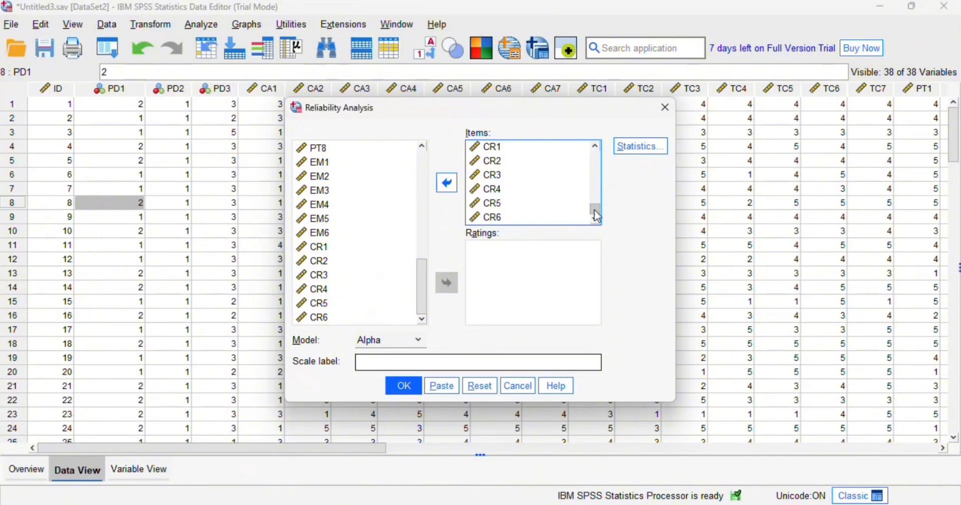
left_click_drag(597, 216, 533, 176)
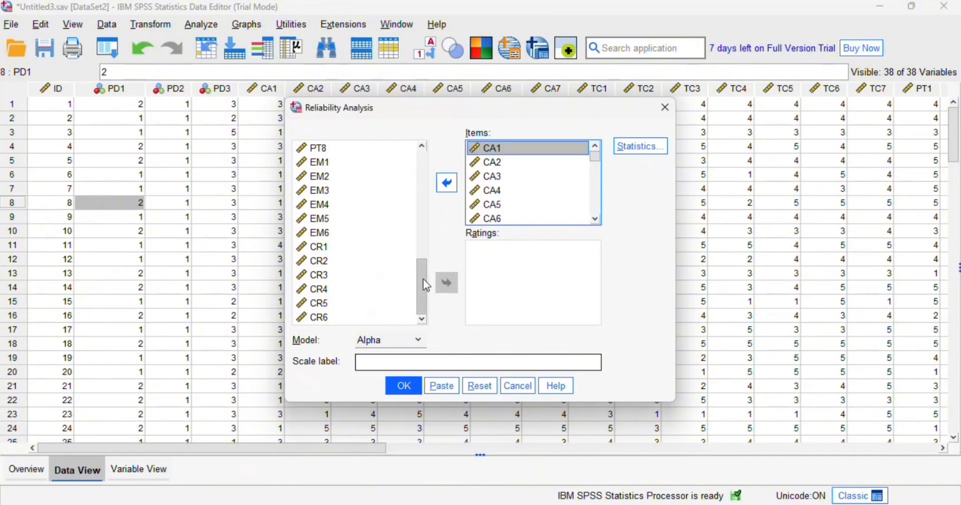
left_click_drag(427, 286, 429, 162)
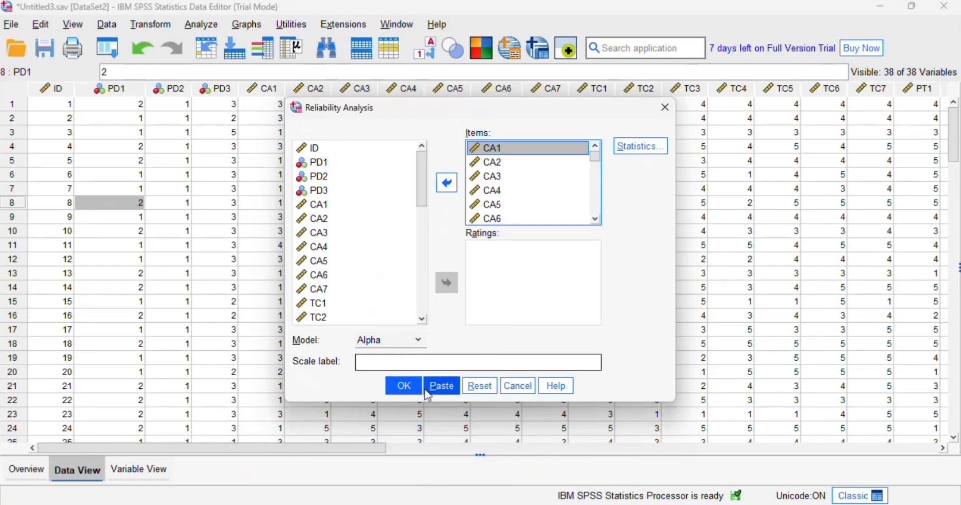
Accept item, scale, scale-if-item-deleted, inter-item correlation and means statistics, and run the reliability analysis with the Alpha model.
left_click(648, 146)
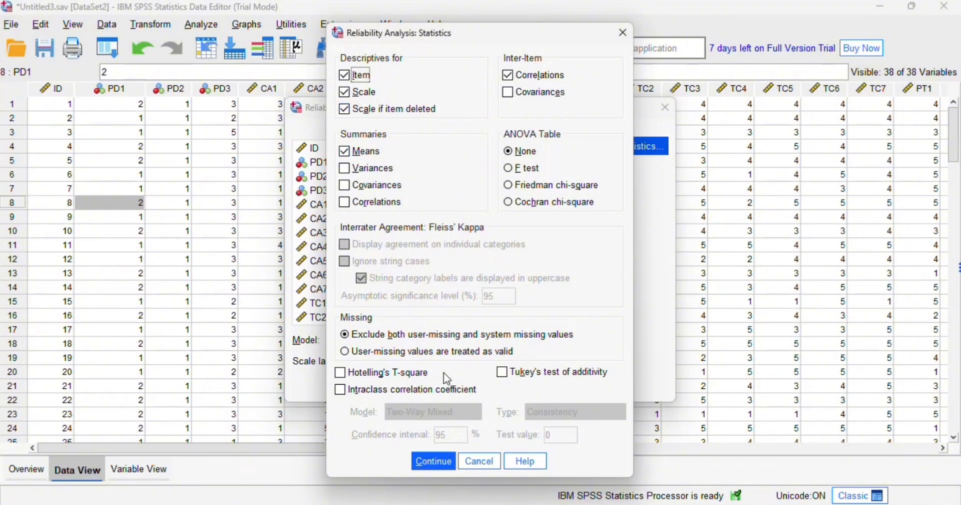
left_click(437, 466)
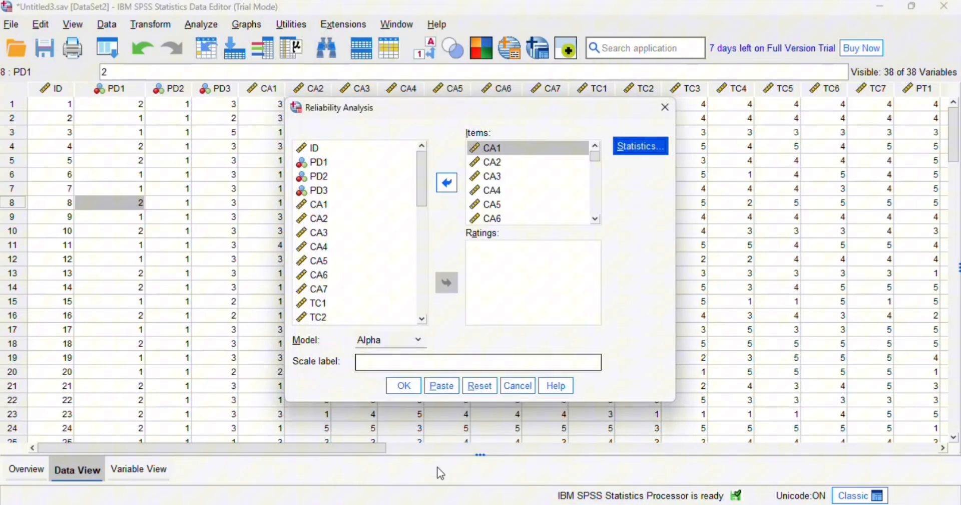
left_click(411, 393)
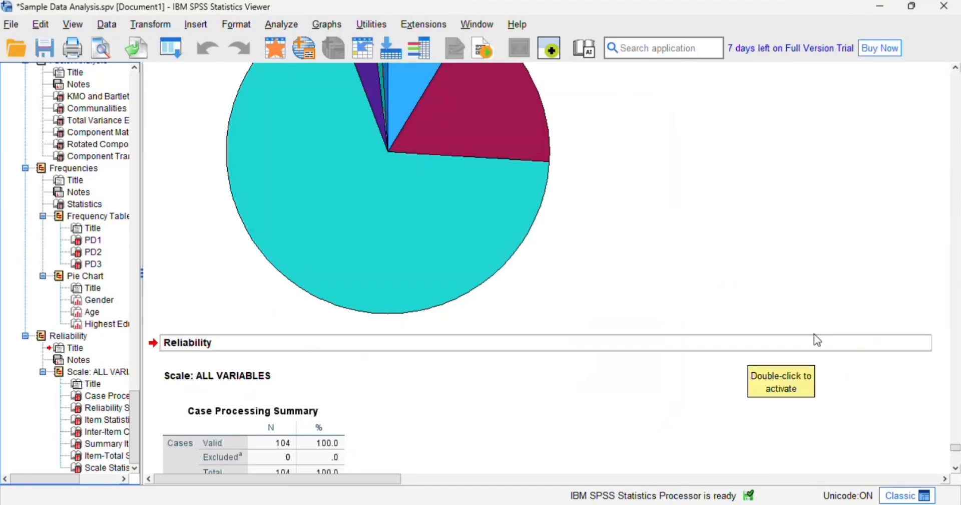
Examine the Case Processing Summary and the Cronbach's Alpha values in the Reliability Statistics table.
left_click(956, 468)
left_click_drag(957, 472, 957, 471)
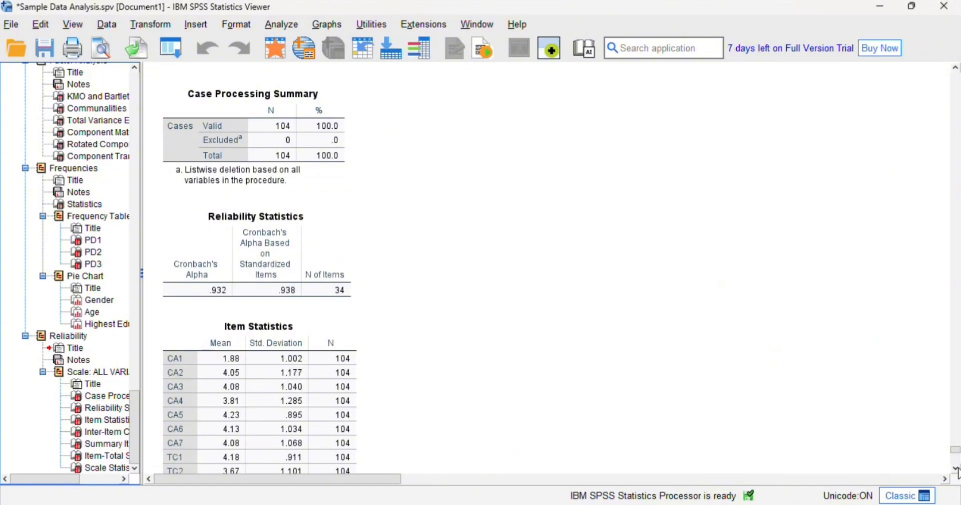
left_click(233, 269)
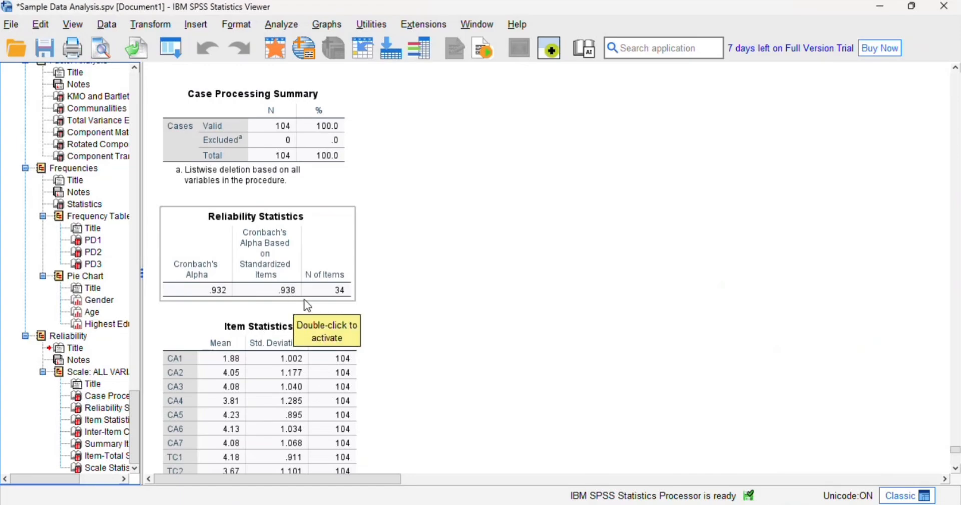
left_click(485, 301)
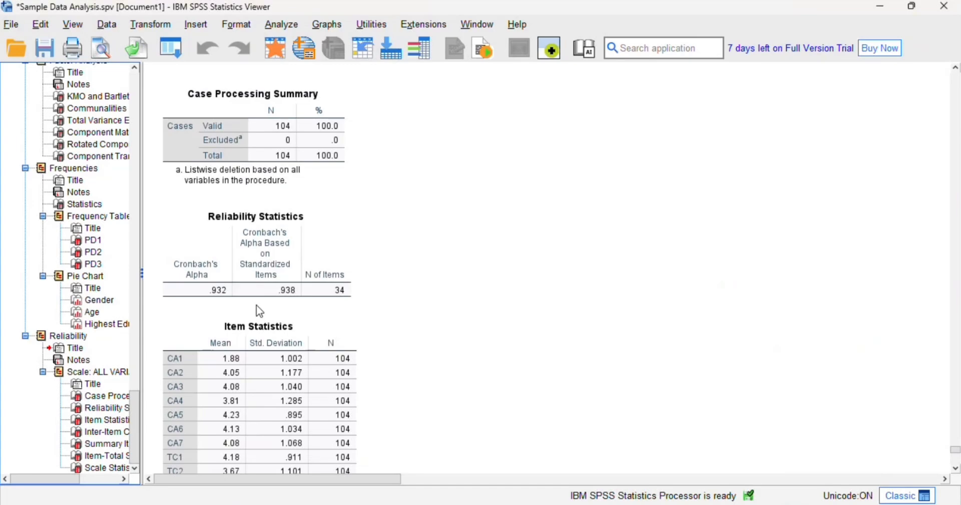
left_click(275, 290)
Return to the Untitled3.sav dataset, open the Factor Analysis and check its list of analysis variables.
mouse_move(518, 425)
left_click(504, 407)
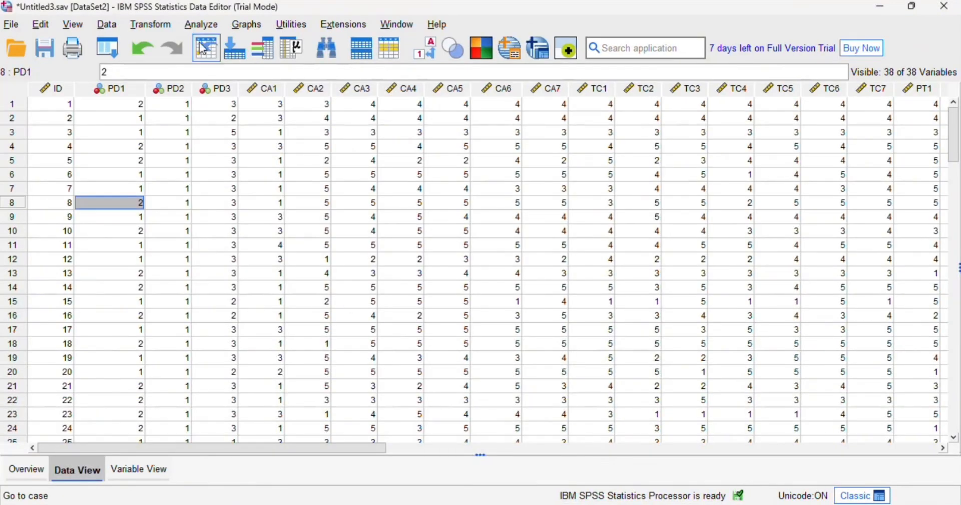
left_click(201, 25)
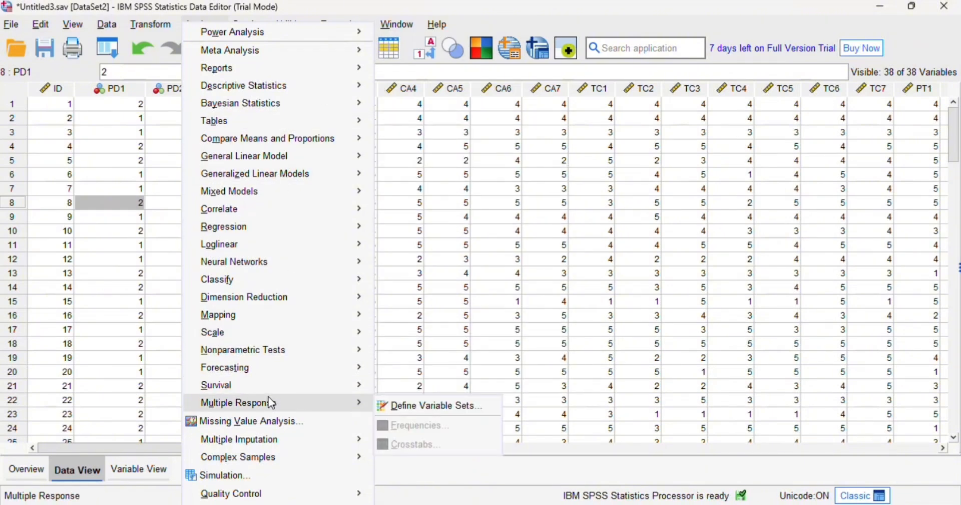
mouse_move(329, 299)
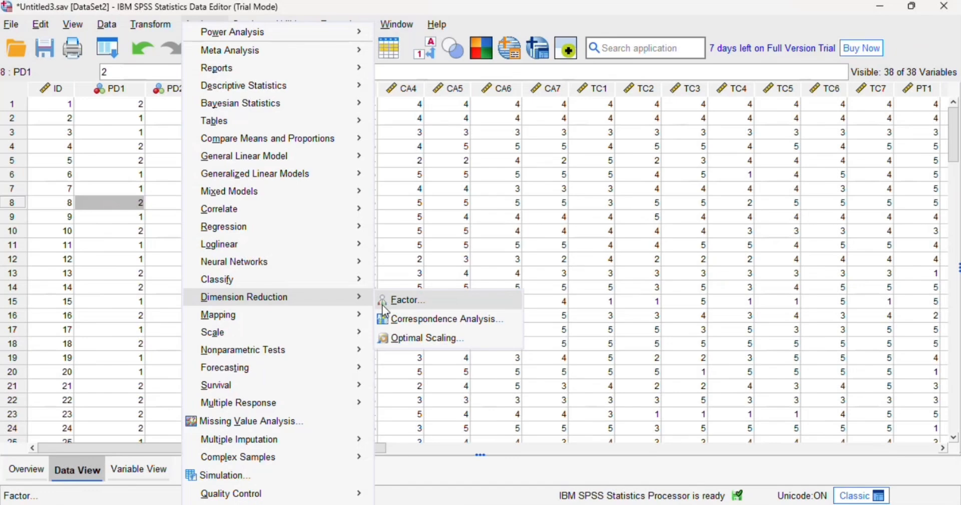
left_click(400, 301)
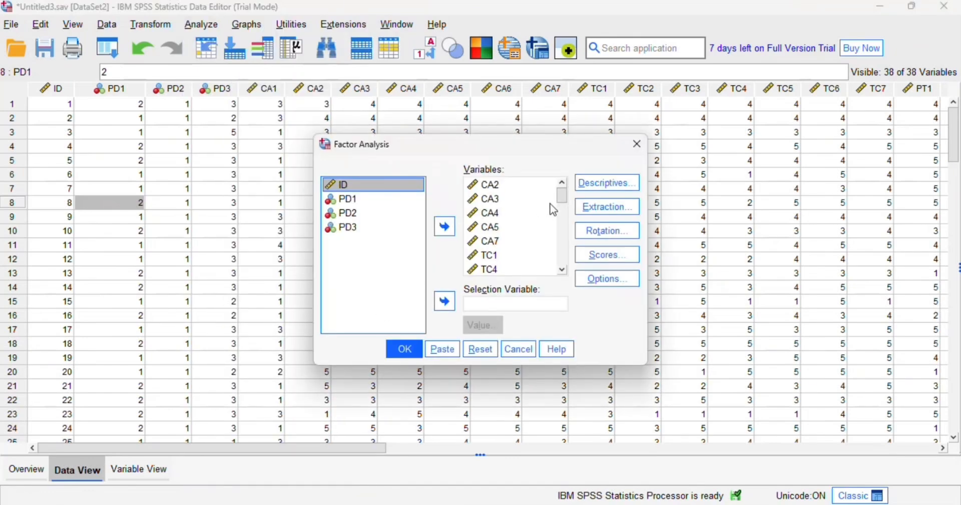
mouse_move(561, 193)
left_mouse_down()
mouse_move(560, 272)
mouse_move(552, 191)
left_mouse_up()
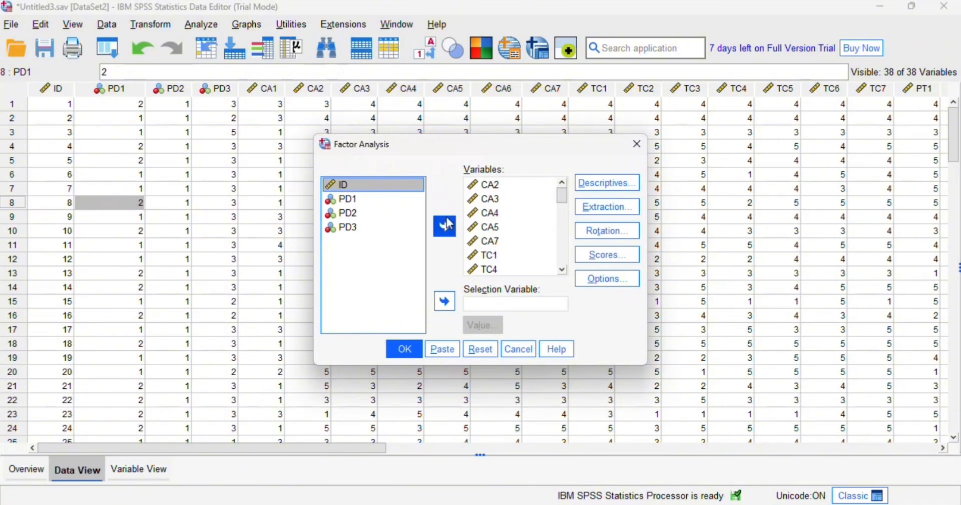
Accept the initial solution with KMO and Bartlett's test, and principal components extraction on the correlation matrix with 5 fixed factors.
left_click(599, 192)
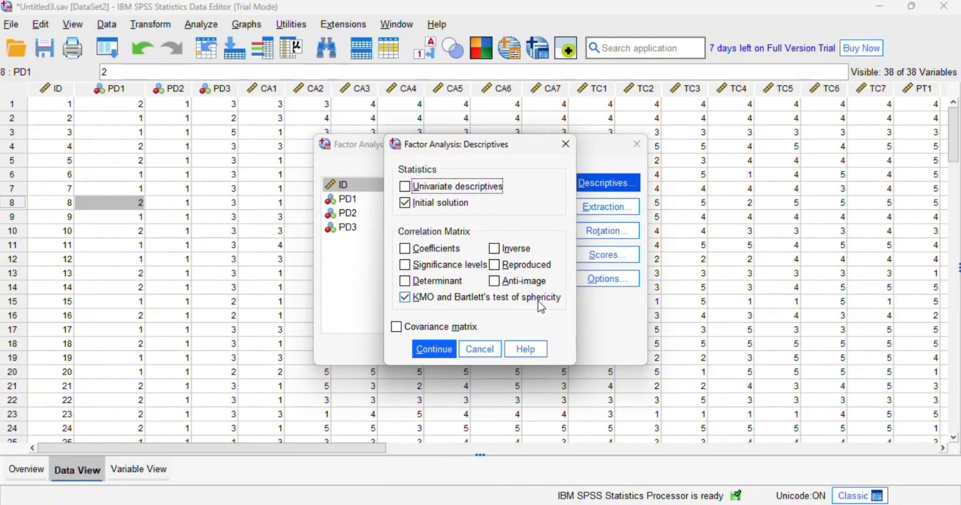
left_click(433, 351)
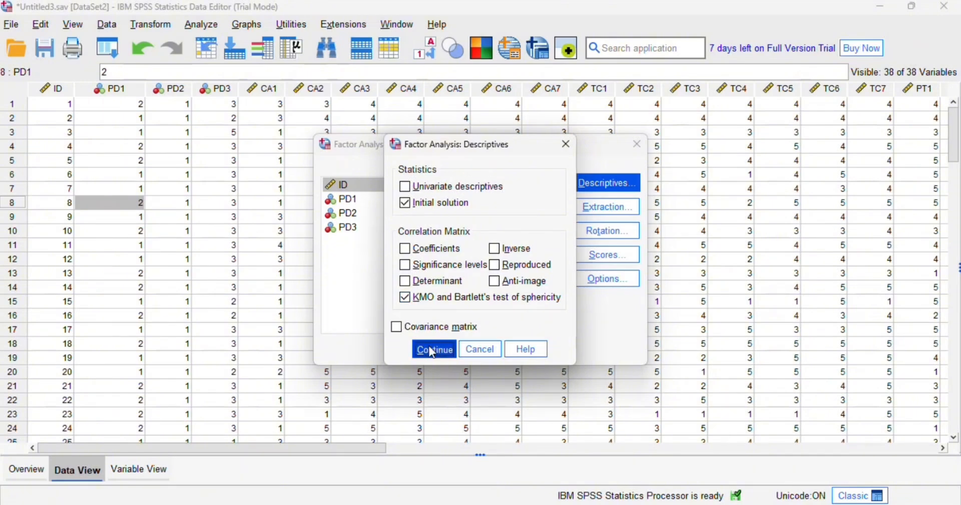
left_click(609, 218)
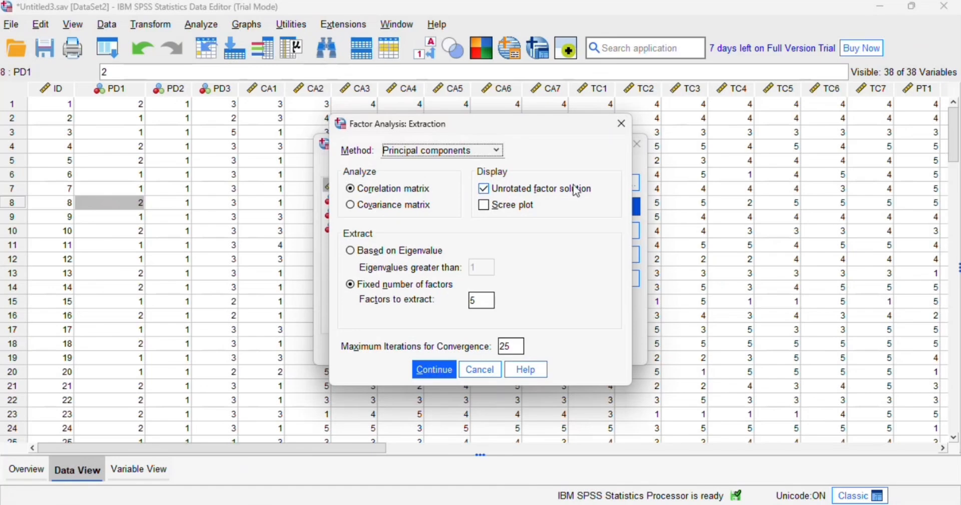
left_click(435, 370)
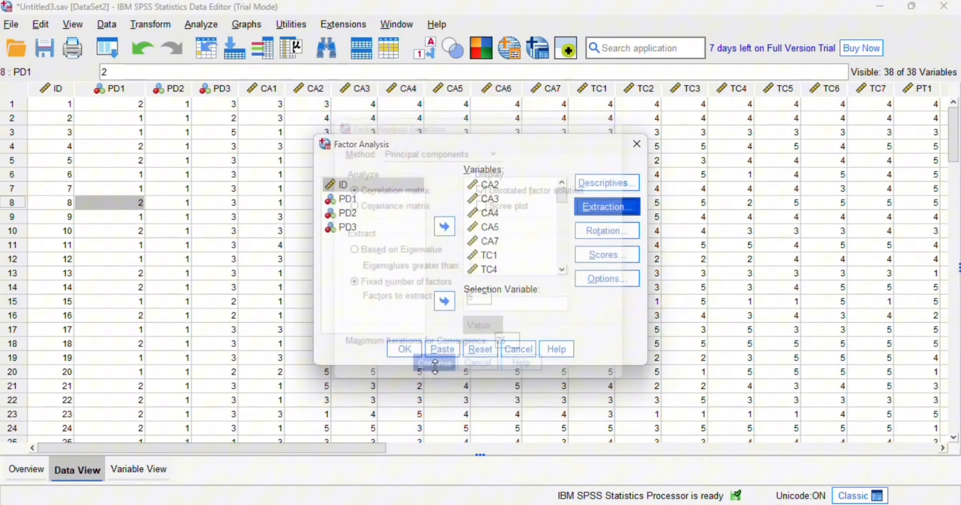
Accept Varimax rotation and listwise exclusion with sorted coefficients and small ones suppressed, and run the factor analysis.
left_click(598, 230)
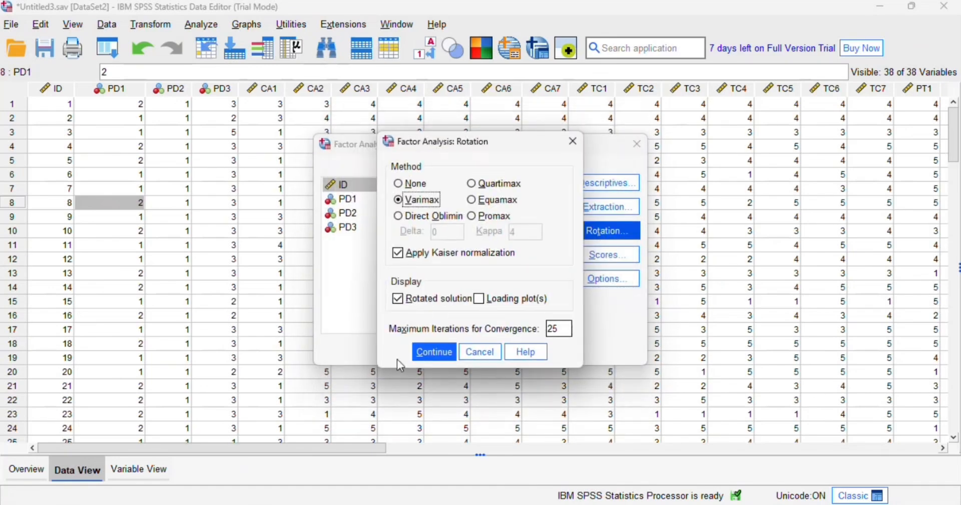
left_click(434, 352)
left_click(609, 279)
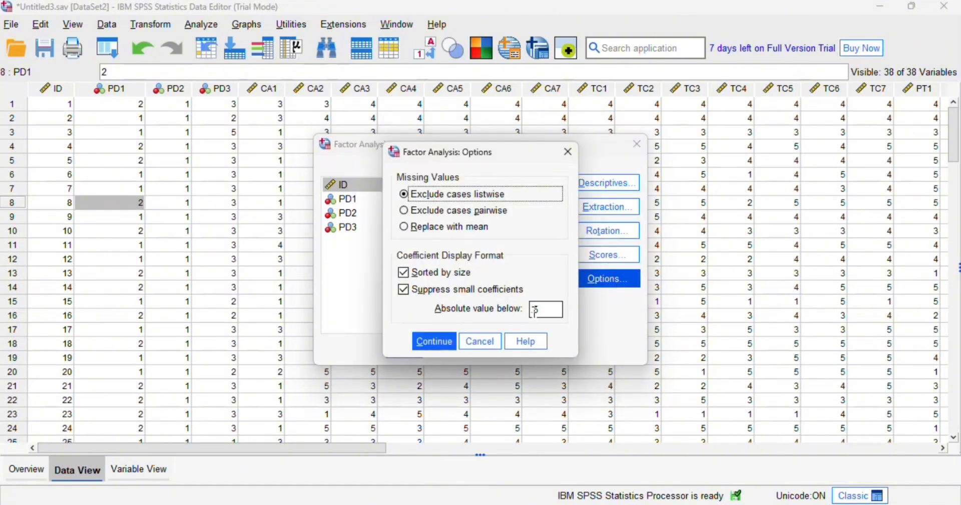
left_click(436, 344)
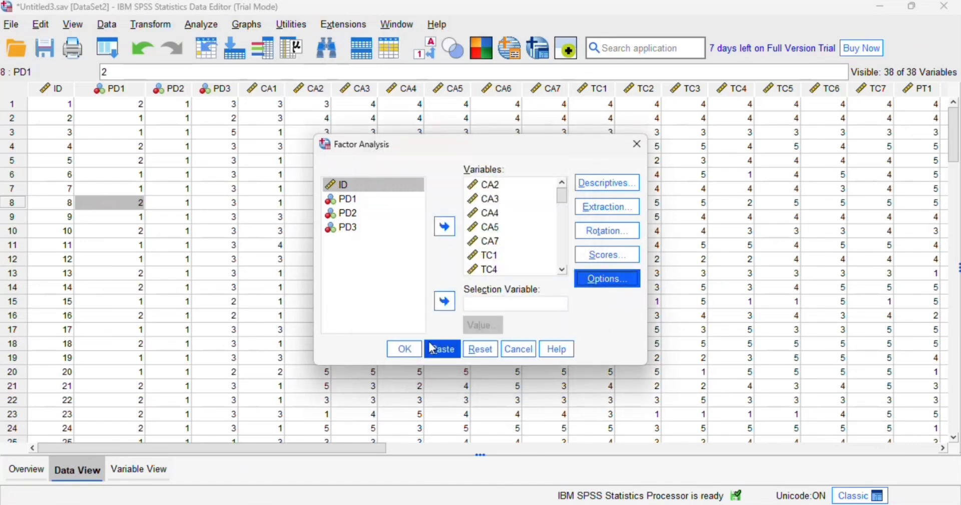
left_click(399, 355)
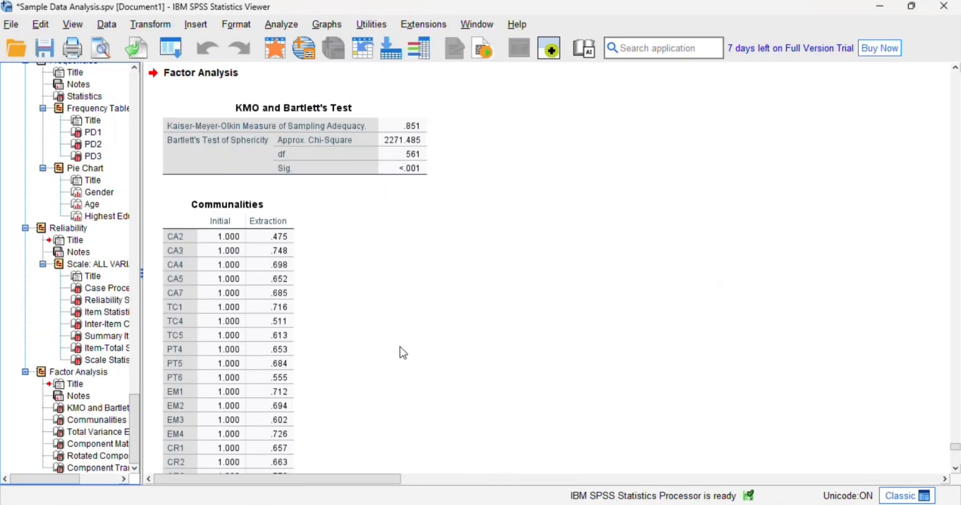
Examine the sampling adequacy and significance values in the KMO and Bartlett's Test table.
left_click(310, 119)
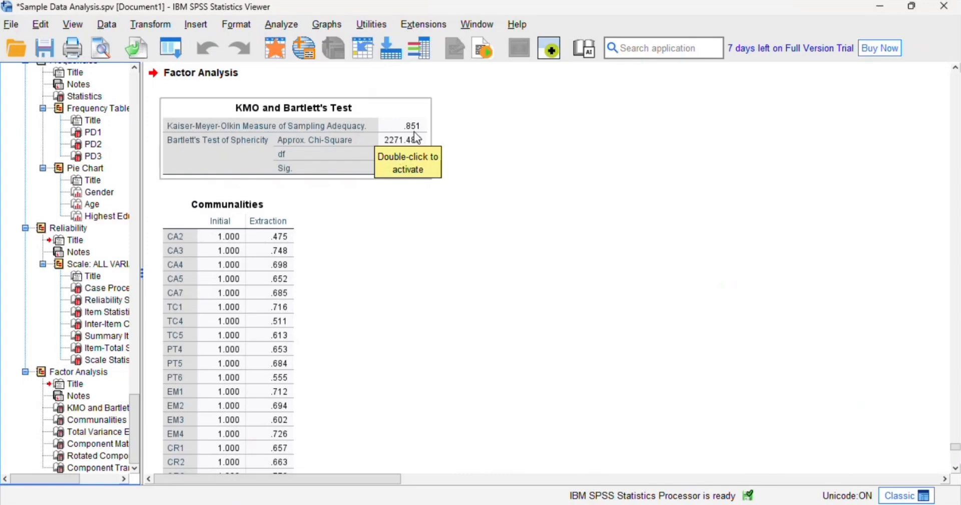
left_click(362, 199)
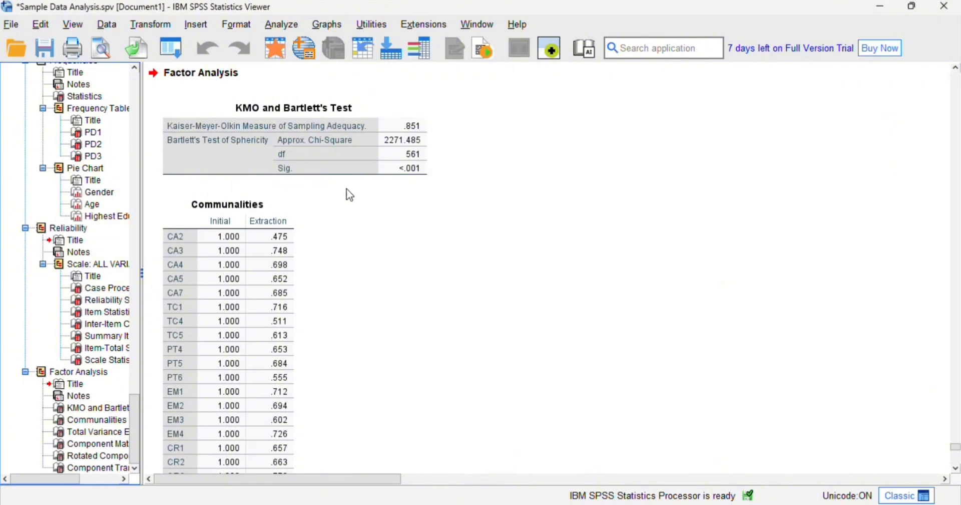
left_click(401, 180)
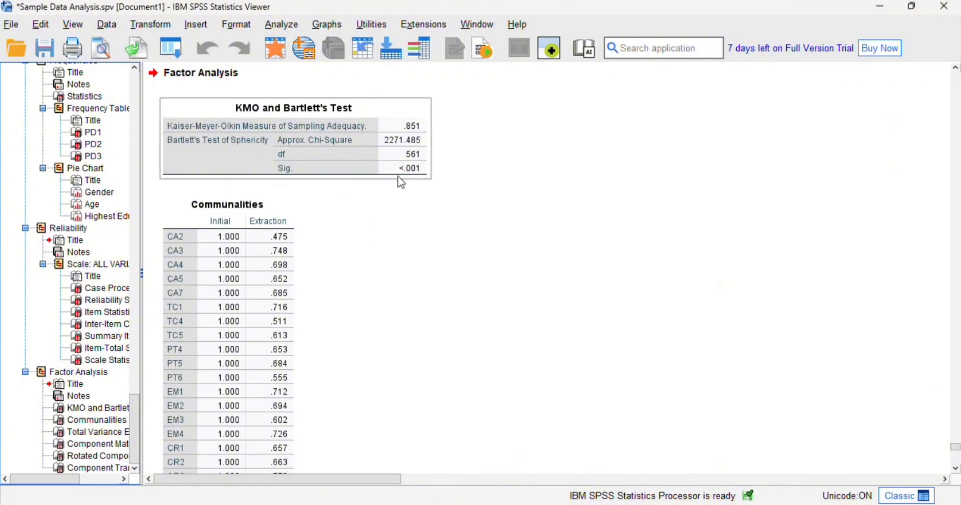
left_click(420, 221)
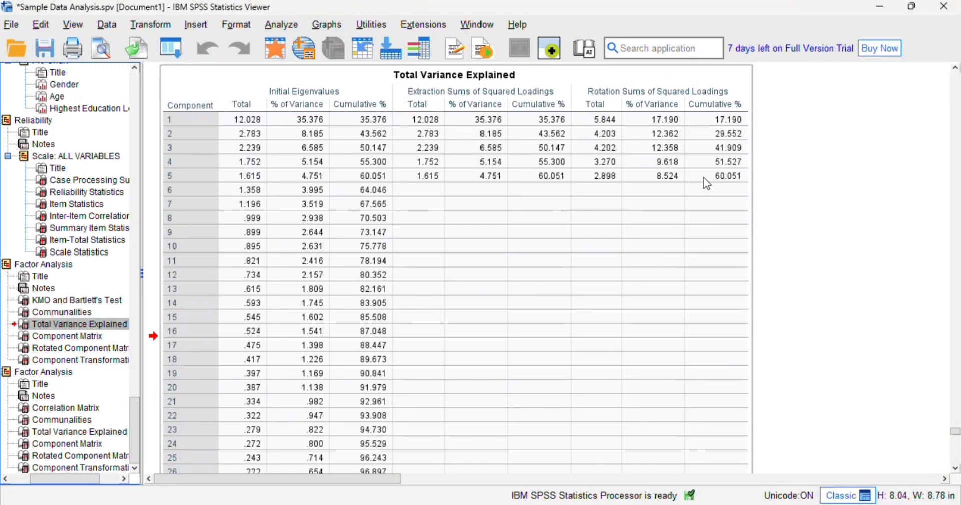
Examine the item loadings across the five components in the Rotated Component Matrix, comparing them with the unrotated Component Matrix.
left_click(112, 348)
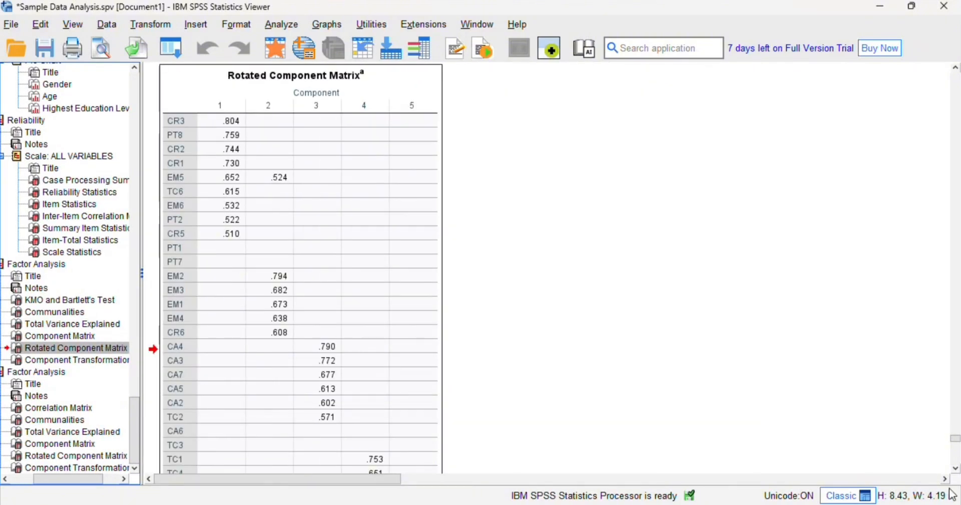
left_click(957, 468)
left_click(957, 469)
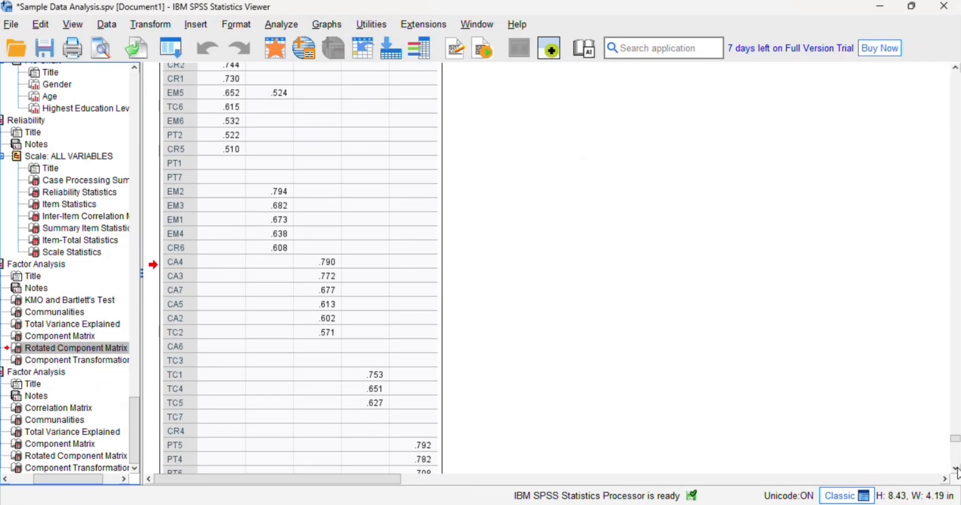
left_click(957, 468)
left_click(957, 469)
left_click(957, 469)
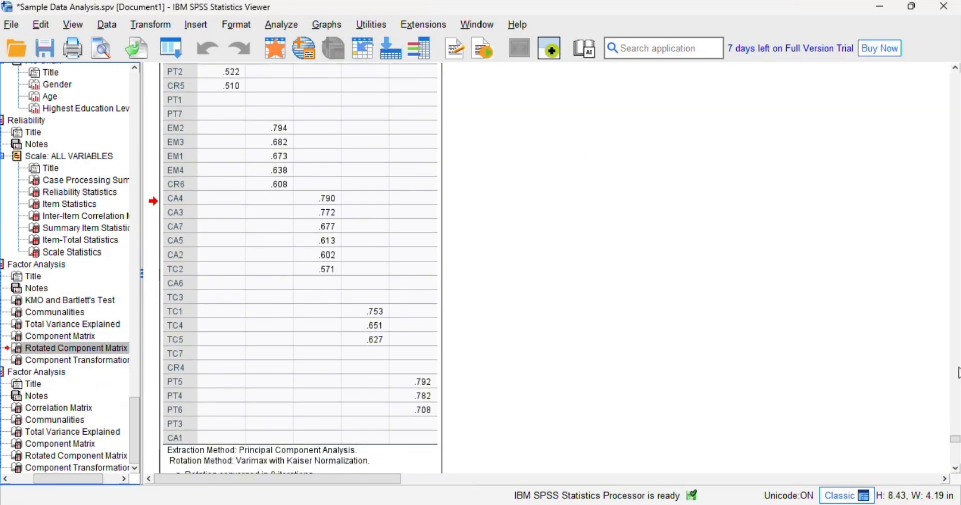
left_click(956, 80)
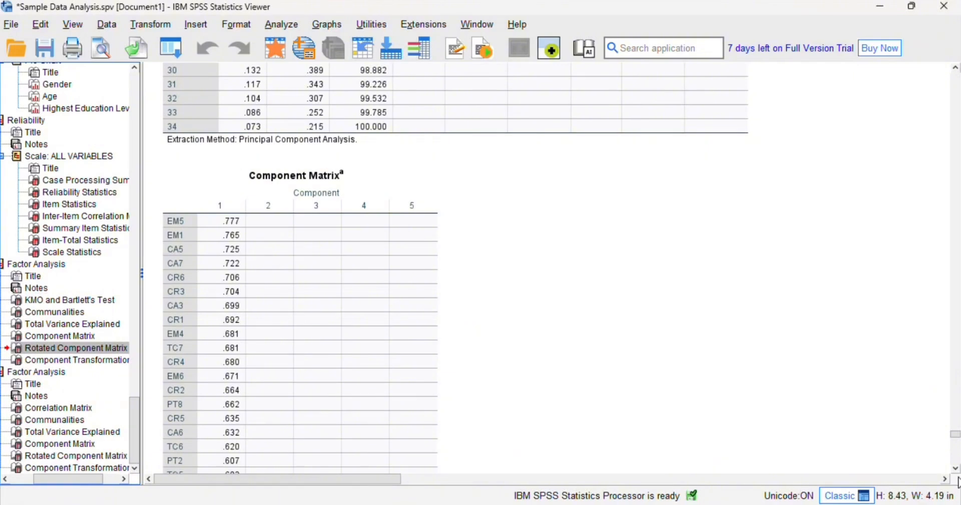
scroll(957, 476, "down", 8)
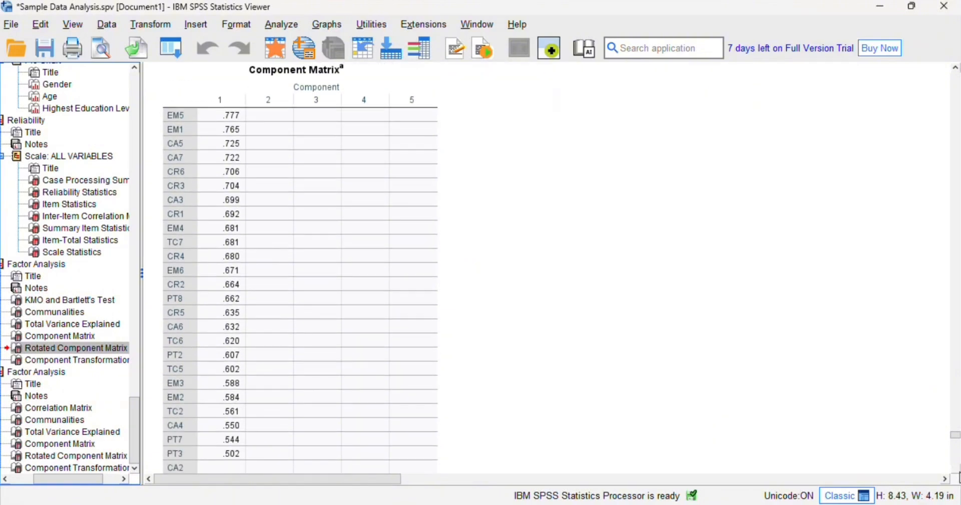
scroll(958, 475, "down", 7)
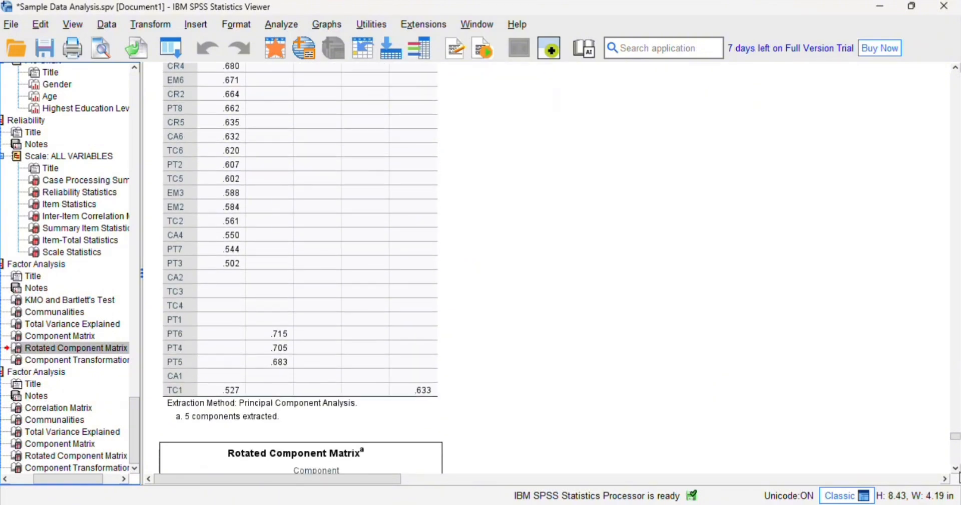
scroll(958, 476, "down", 16)
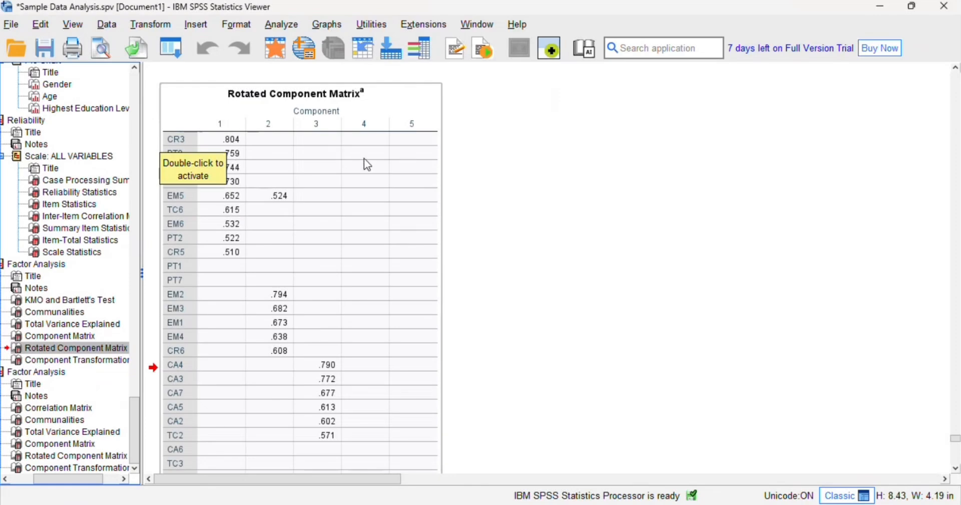
scroll(241, 271, "down", 1)
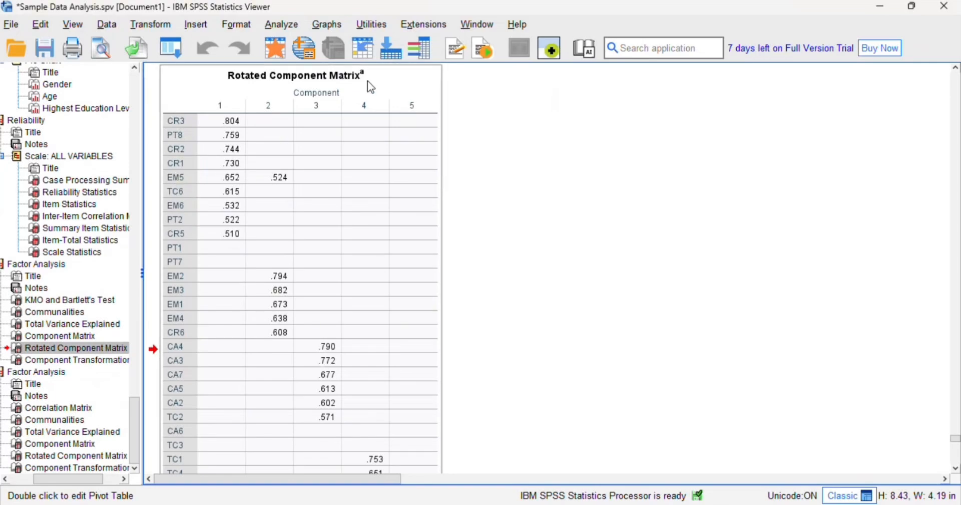
Reopen the Factor Analysis and remove PT8 and EM5 from the analysis variables.
left_click(171, 51)
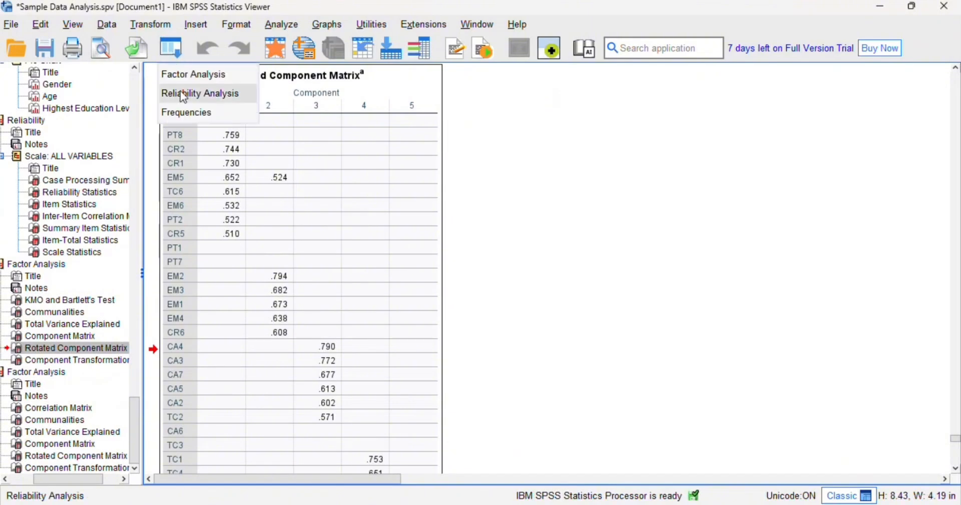
left_click(200, 75)
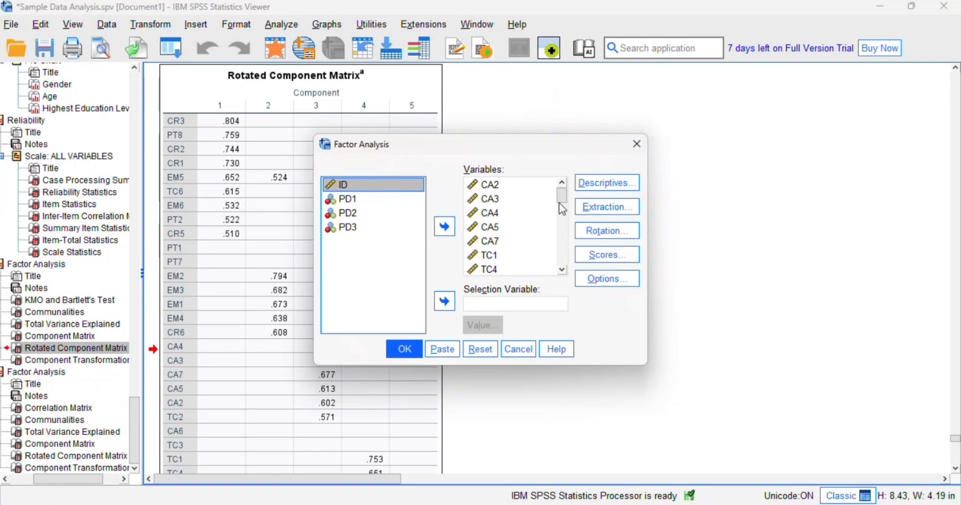
left_click_drag(559, 193, 567, 281)
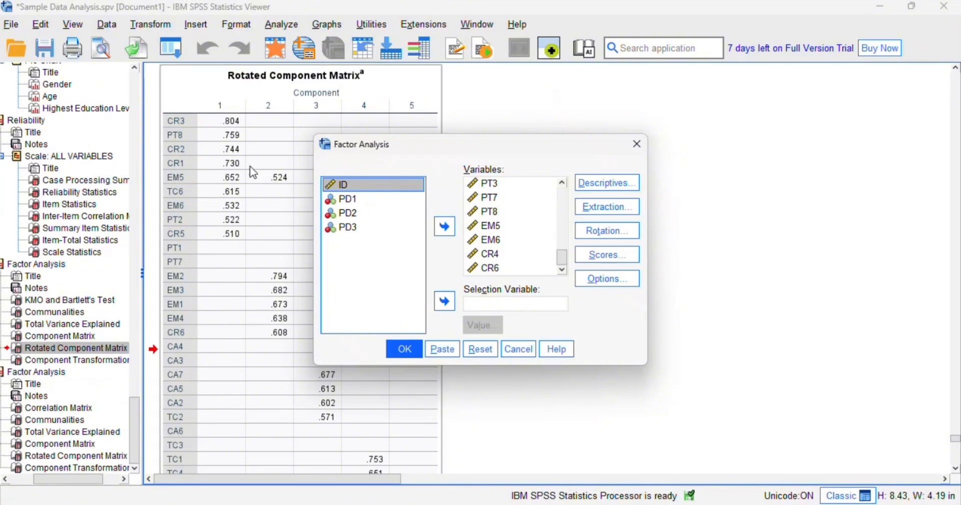
left_click(507, 212)
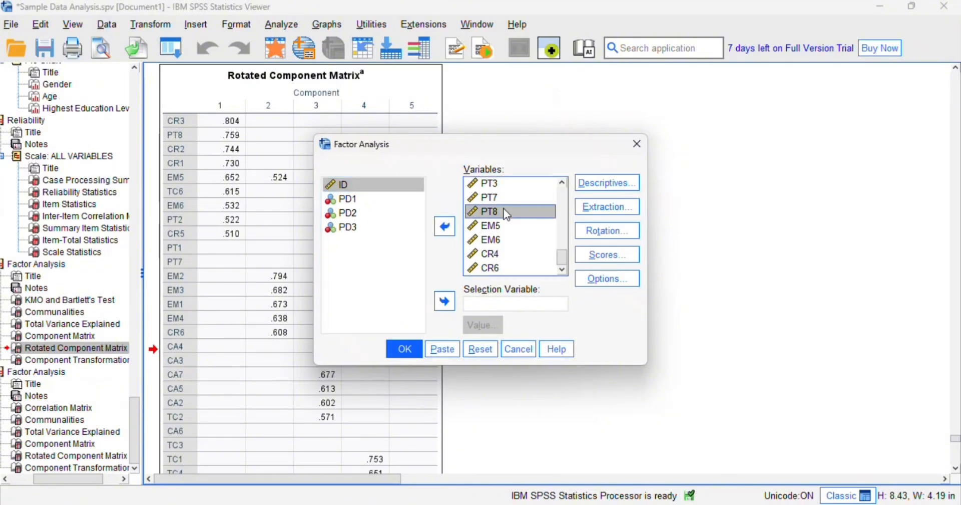
left_click(444, 227)
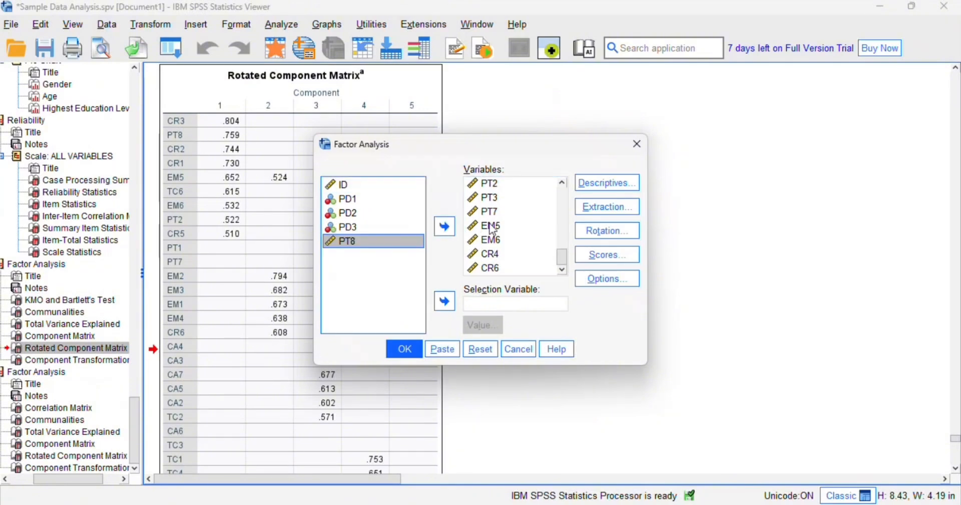
left_click(527, 230)
left_click(445, 226)
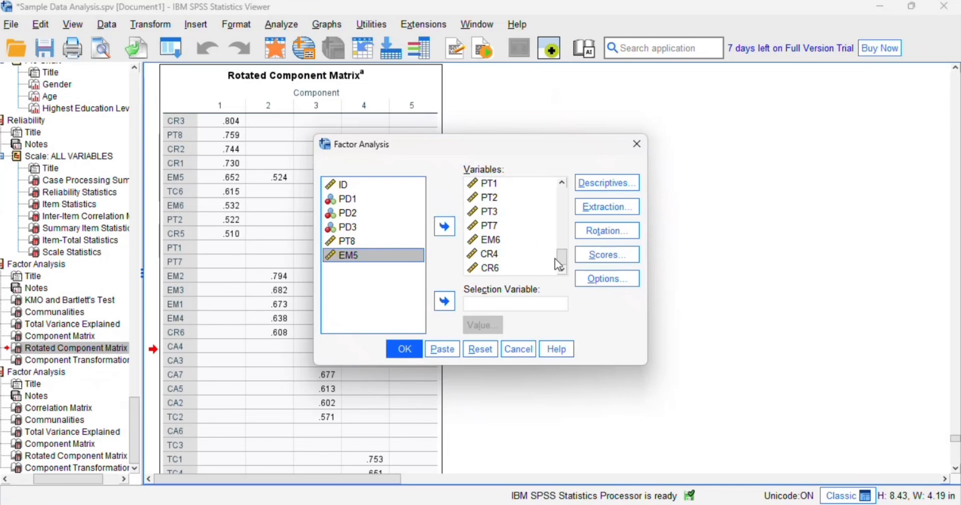
Remove TC6 from the factor analysis variables.
left_click_drag(563, 260, 560, 207)
left_click(492, 257)
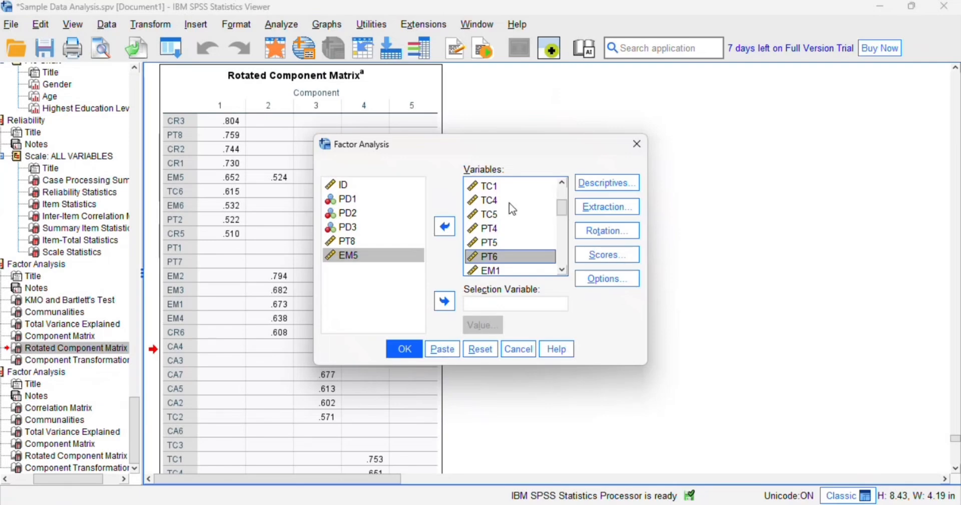
left_click_drag(562, 209, 556, 245)
left_click(489, 206)
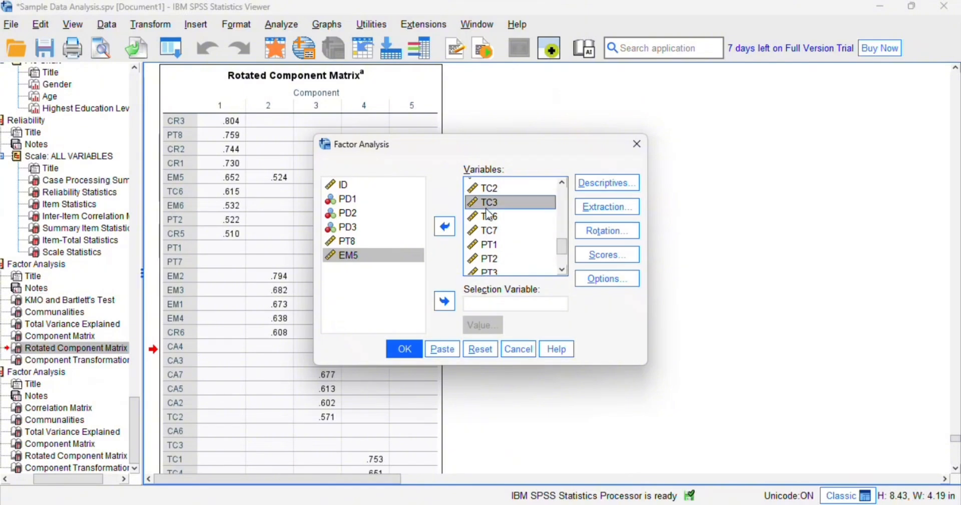
left_click(488, 217)
left_click(446, 228)
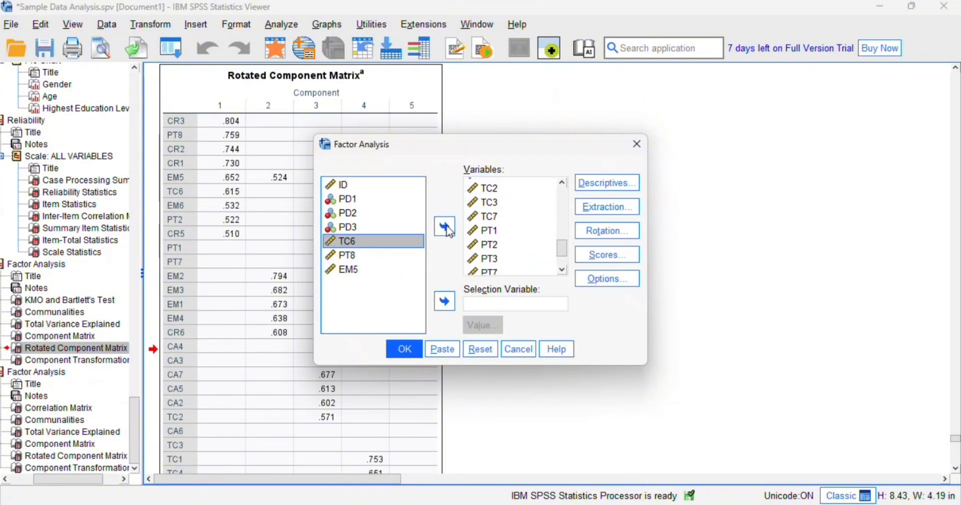
left_click_drag(560, 241, 569, 262)
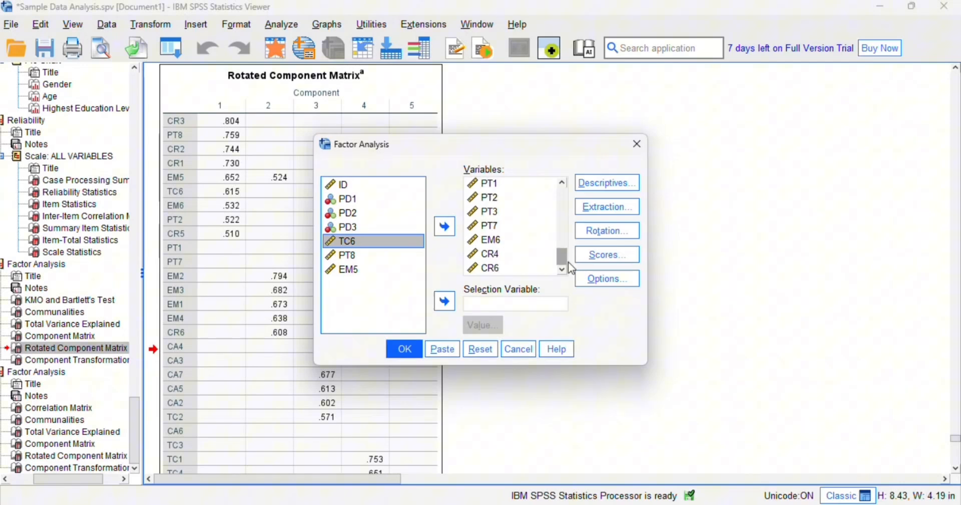
Remove EM6, PT2, PT1 and PT7 from the factor analysis variables.
left_click(502, 240)
left_click(443, 228)
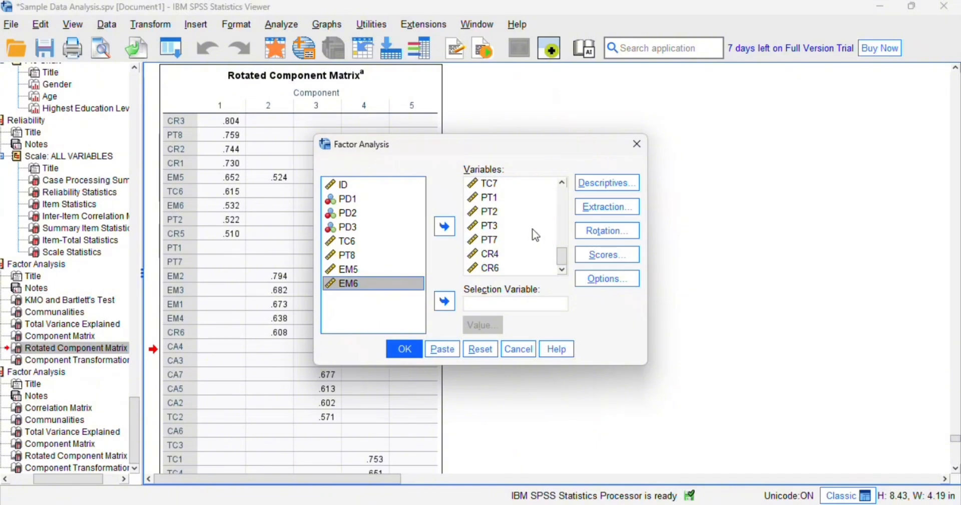
left_click(519, 211)
left_click(446, 228)
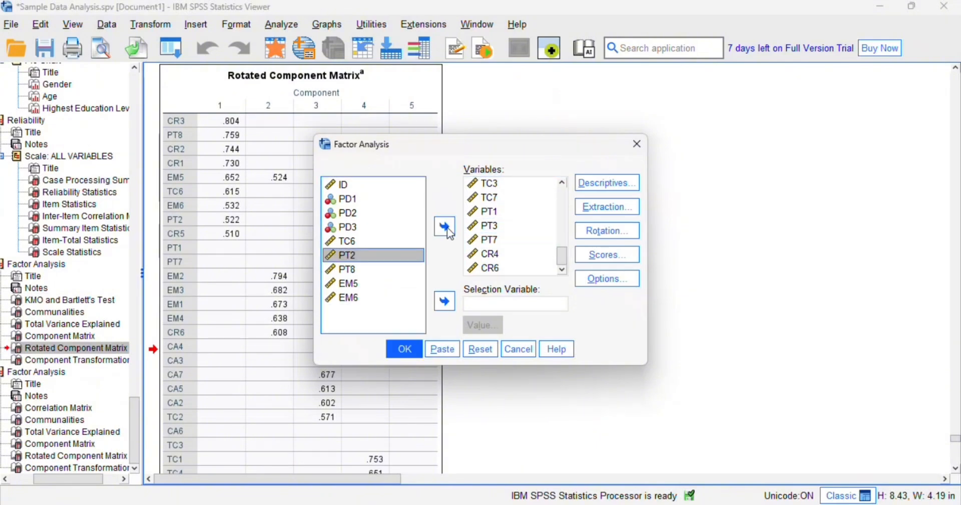
left_click(503, 212)
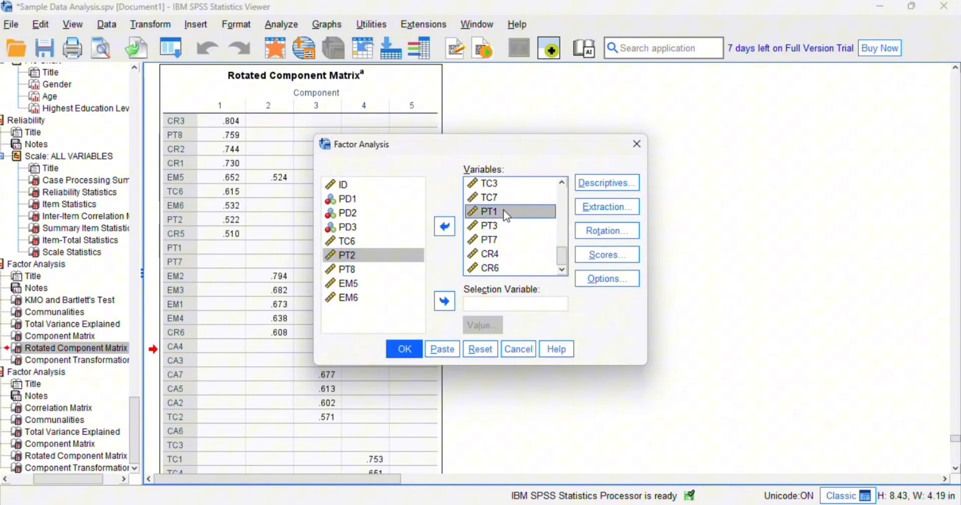
left_click(444, 227)
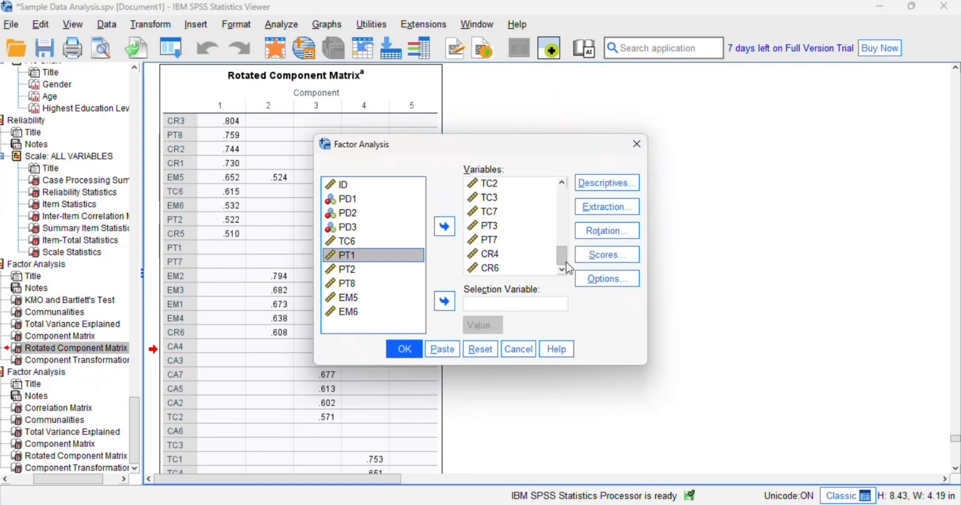
left_click(493, 240)
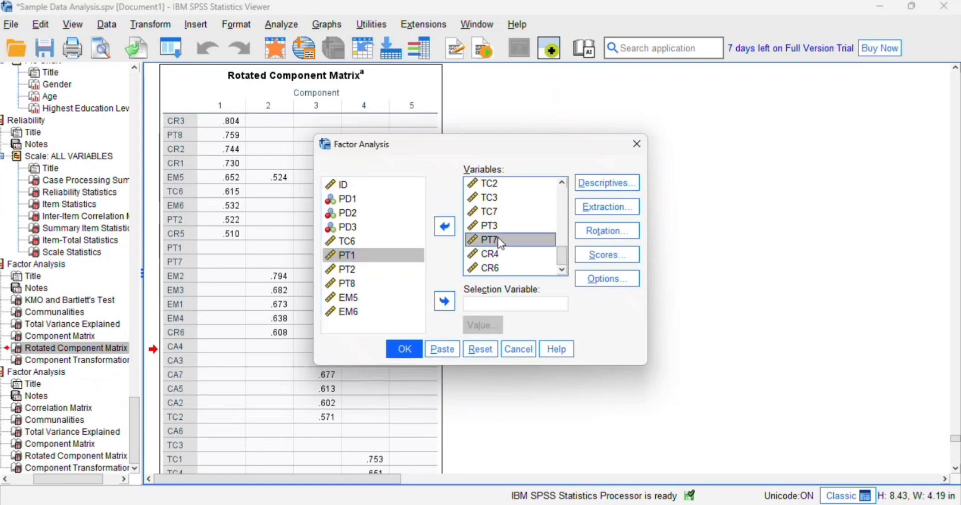
left_click(450, 229)
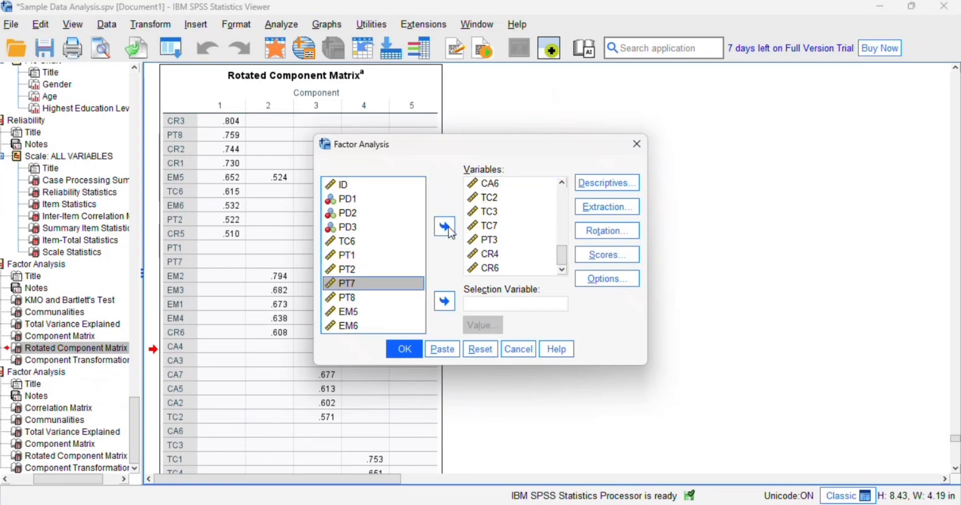
Remove CR6, TC2 and CA6 from the factor analysis variables.
left_click(519, 268)
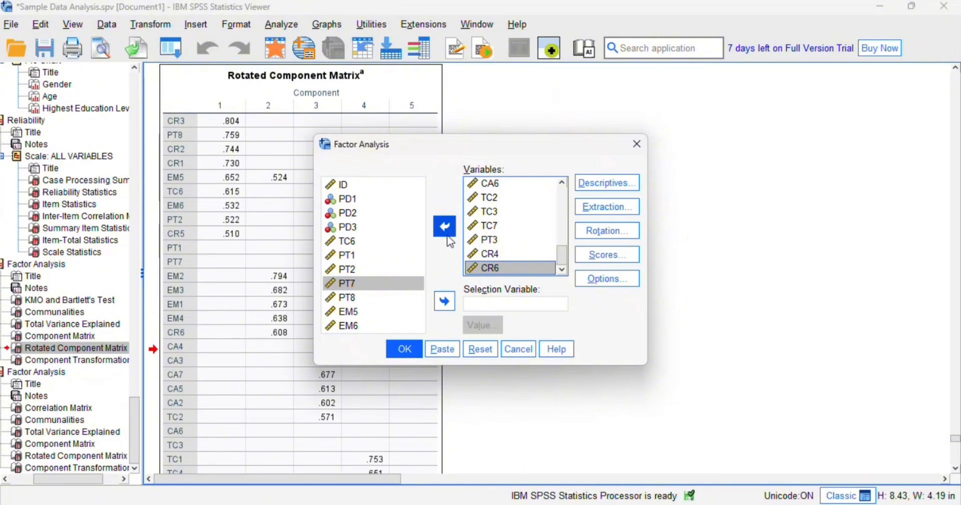
left_click(445, 227)
left_click(482, 213)
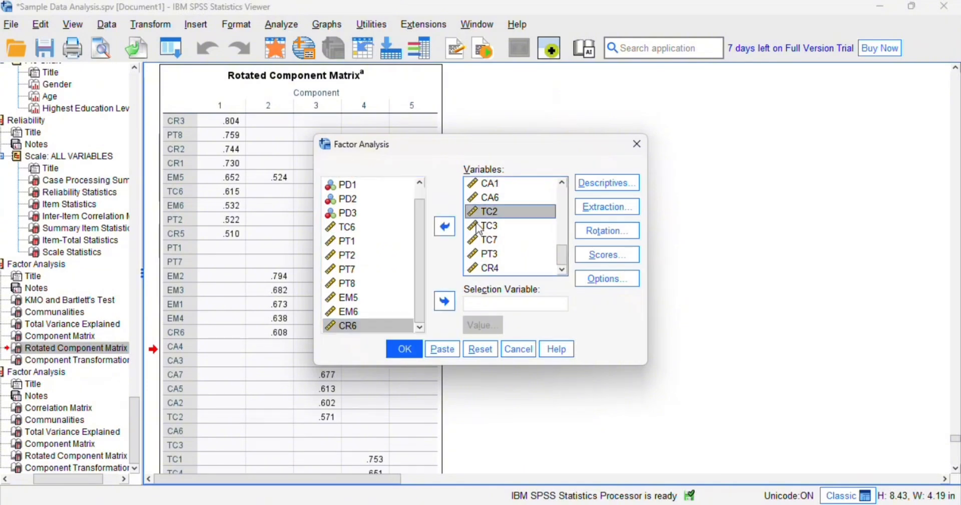
left_click(446, 228)
left_click(525, 212)
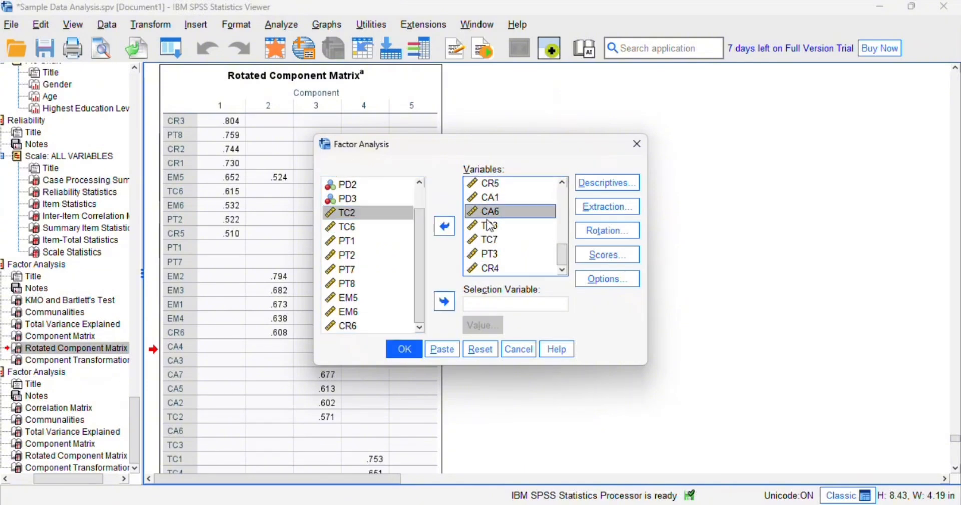
left_click(447, 230)
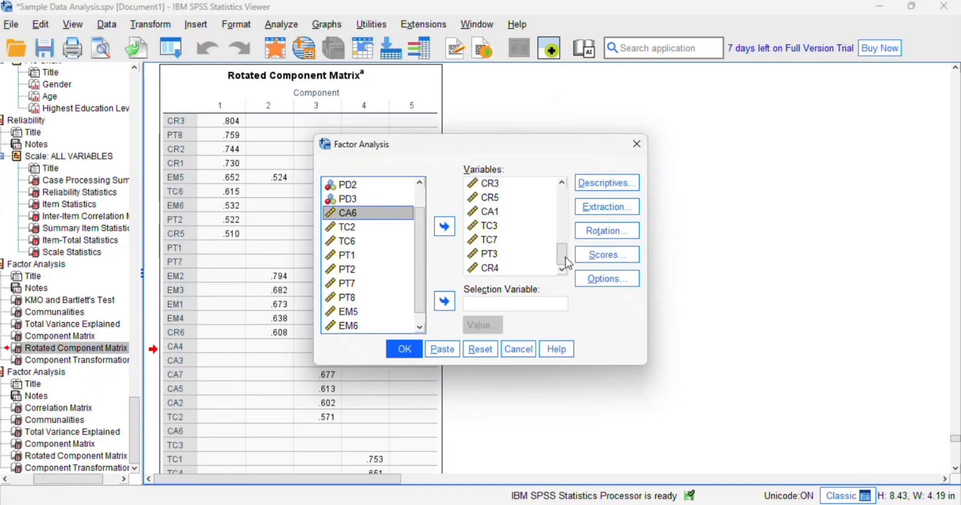
Remove TC3, TC7 and CR4 from the factor analysis variables.
left_click(495, 225)
left_click(448, 229)
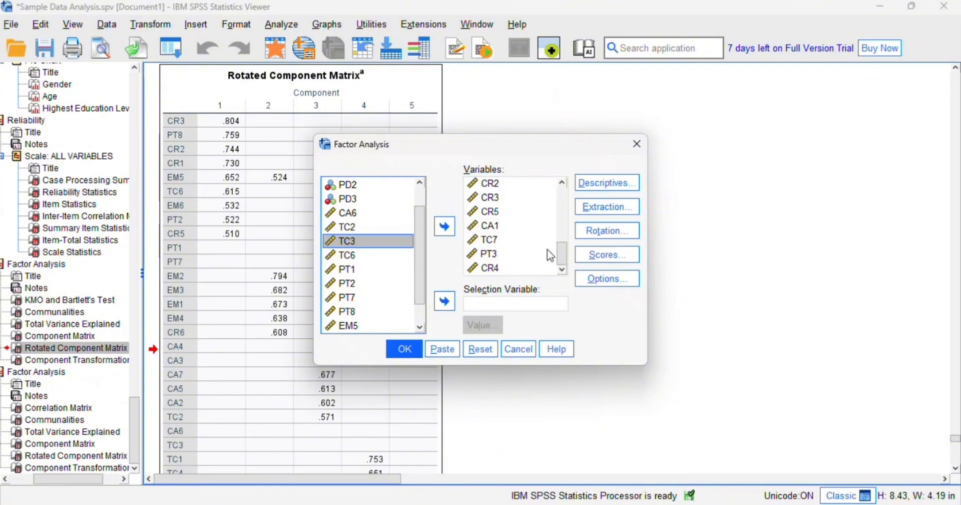
left_click(487, 239)
left_click(447, 228)
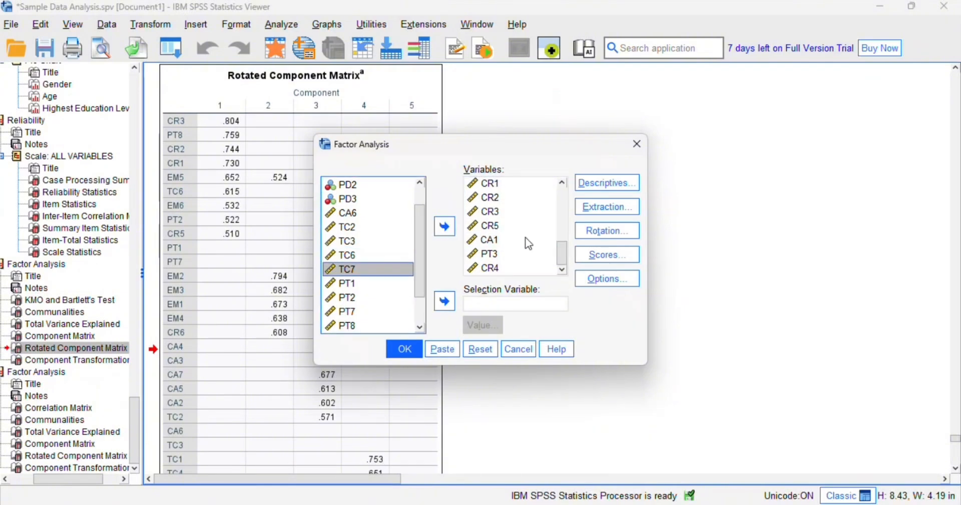
left_click(535, 269)
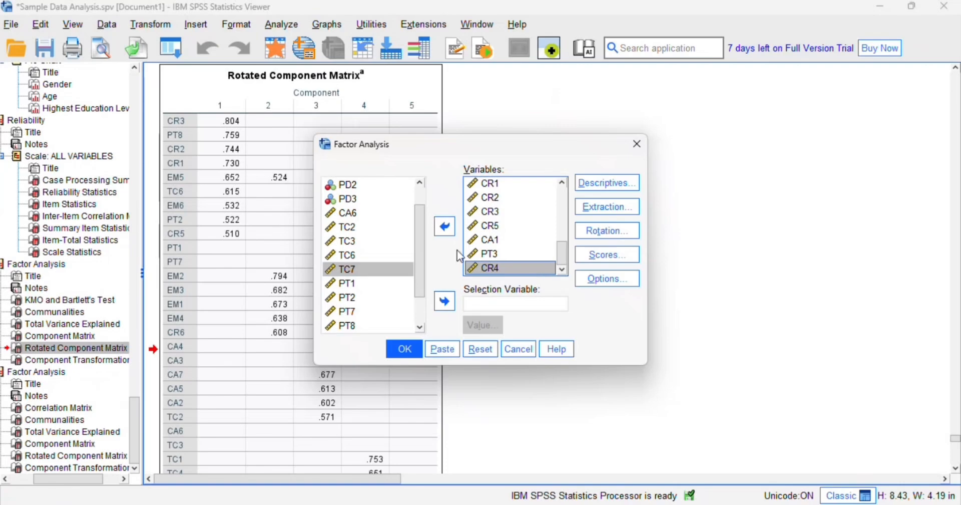
left_click(446, 227)
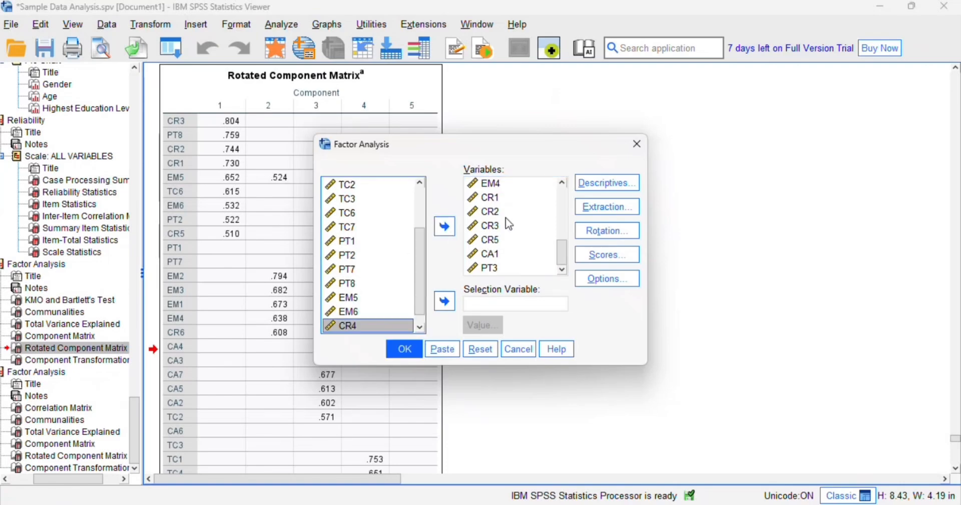
Remove PT3 and CA1 from the factor analysis variables and run the reduced analysis.
left_click(534, 268)
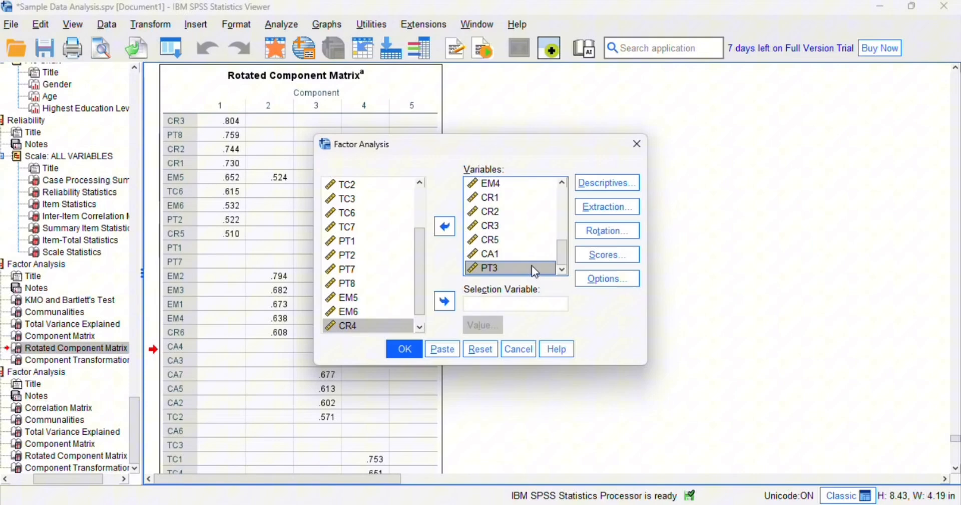
left_click(445, 227)
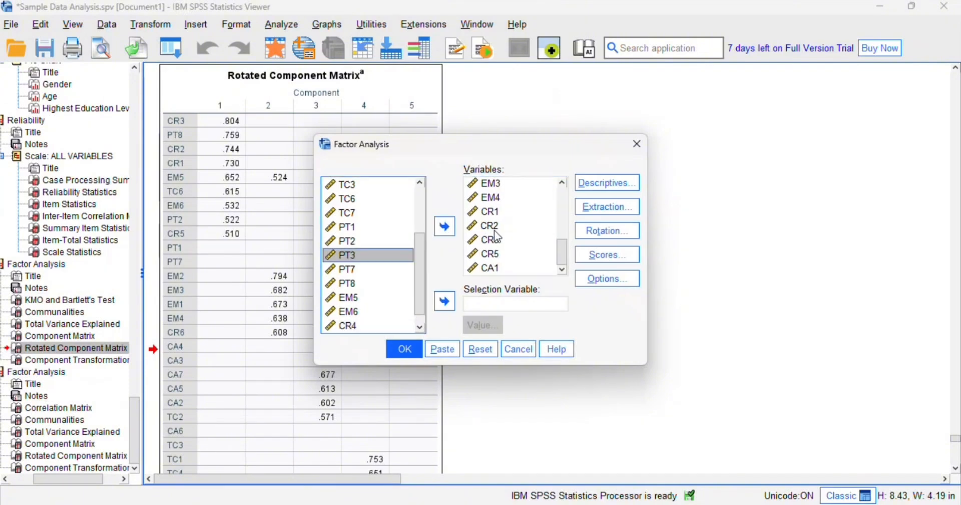
left_click(496, 268)
left_click(443, 227)
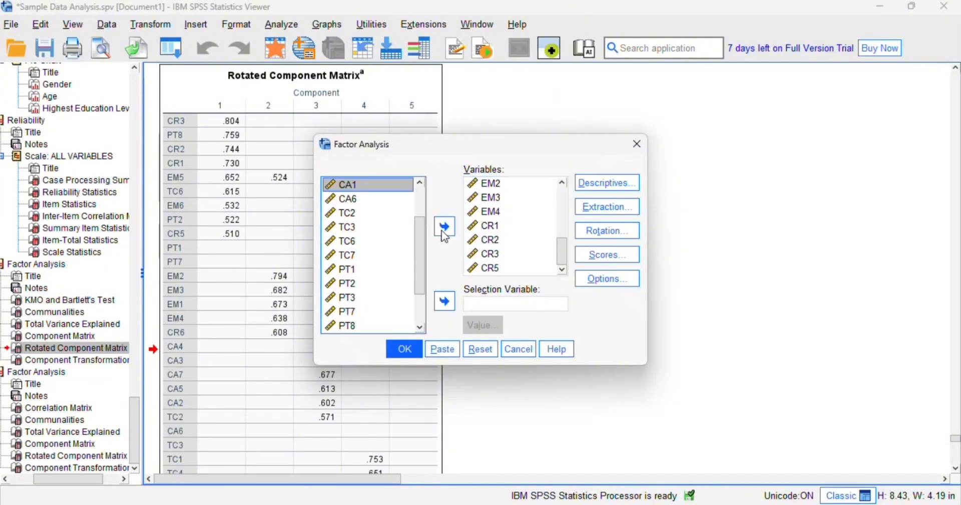
left_click(407, 349)
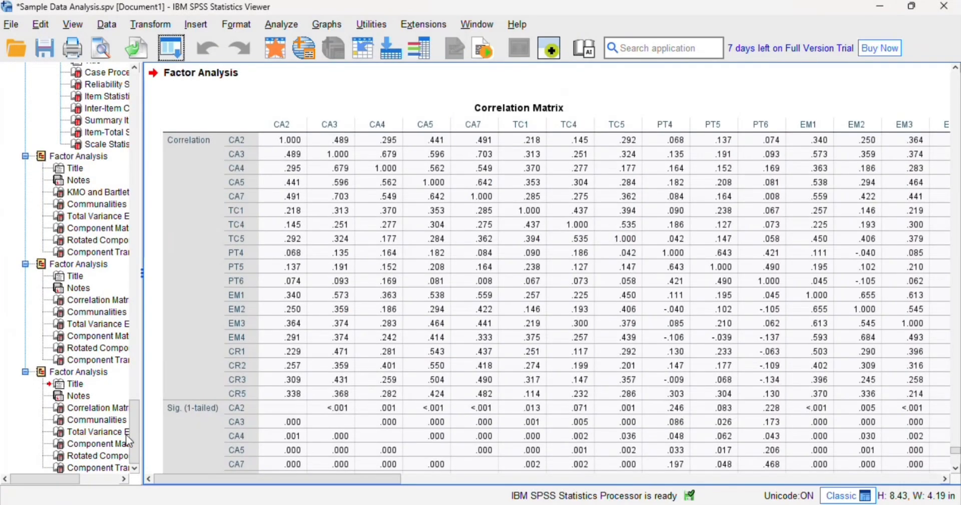
Examine the item loadings in the new Rotated Component Matrix and the cumulative percentages in the new Total Variance Explained table.
left_click(86, 456)
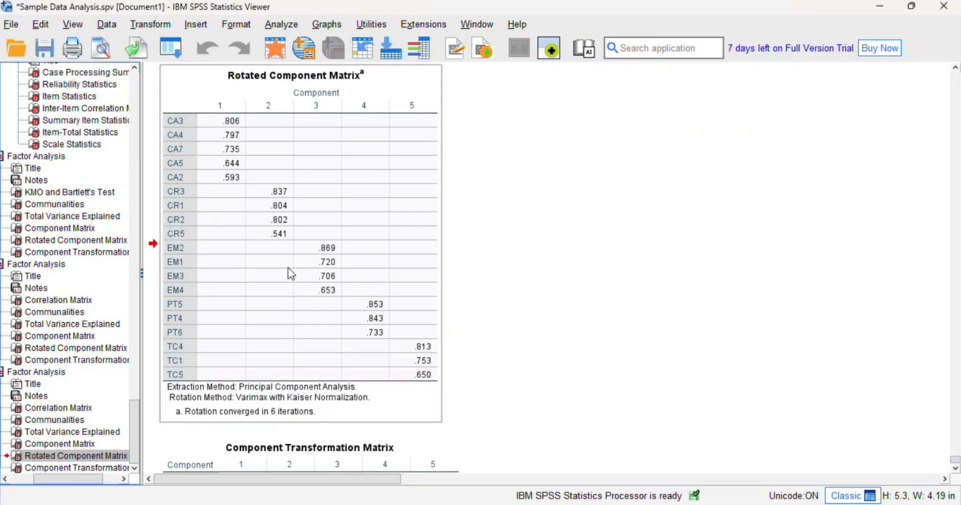
left_click(481, 360)
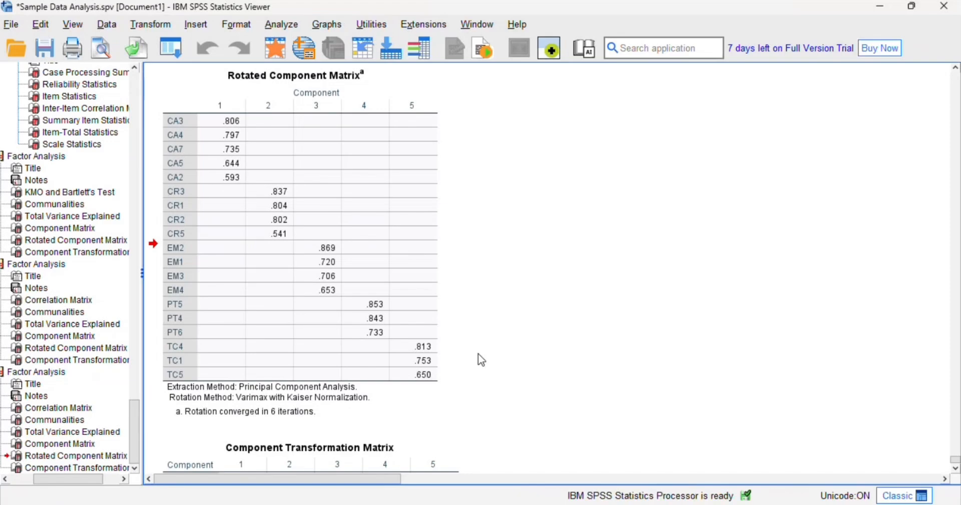
left_click_drag(379, 480, 326, 487)
left_click(86, 432)
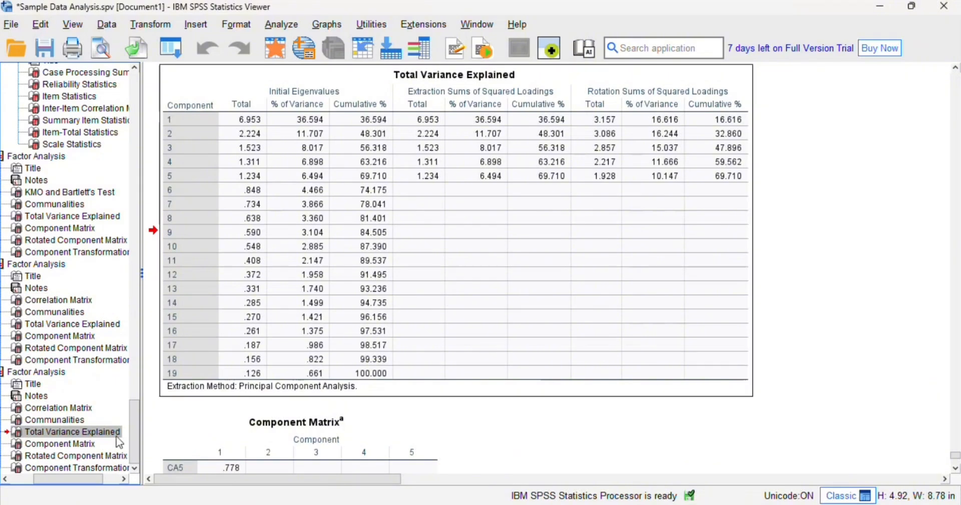
left_click_drag(134, 437, 126, 464)
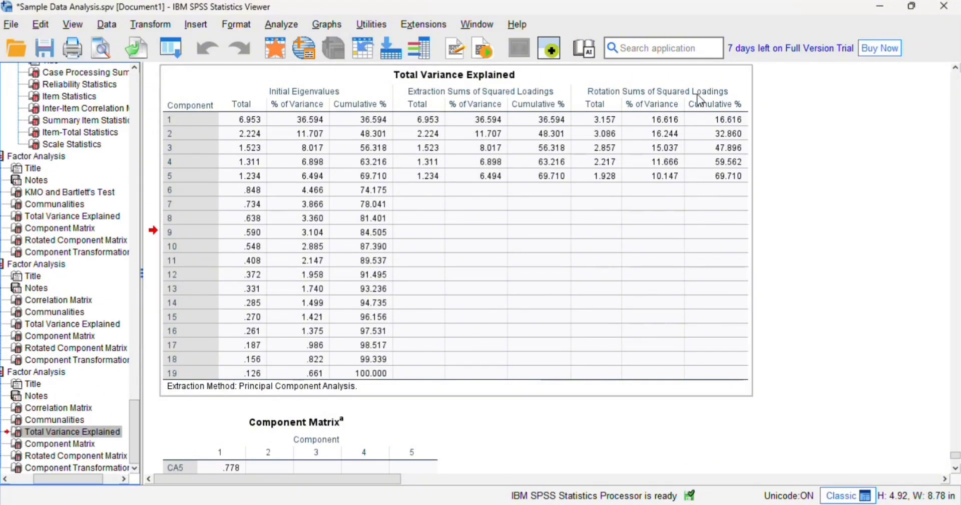